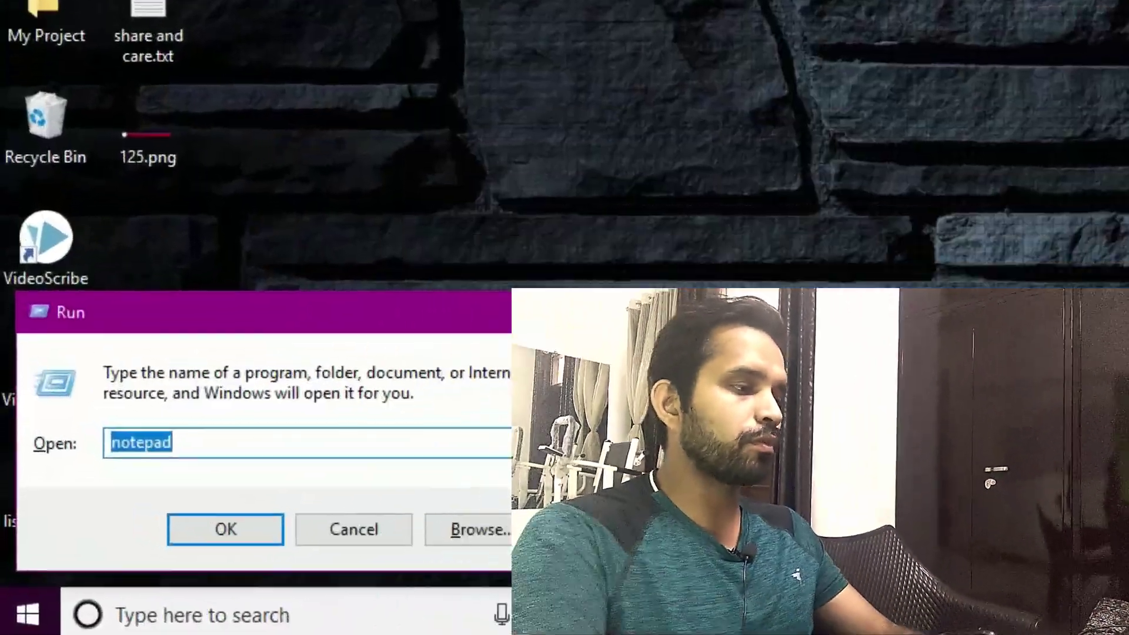
- Launch Microsoft Word by running winword from the Run box
type("winwo")
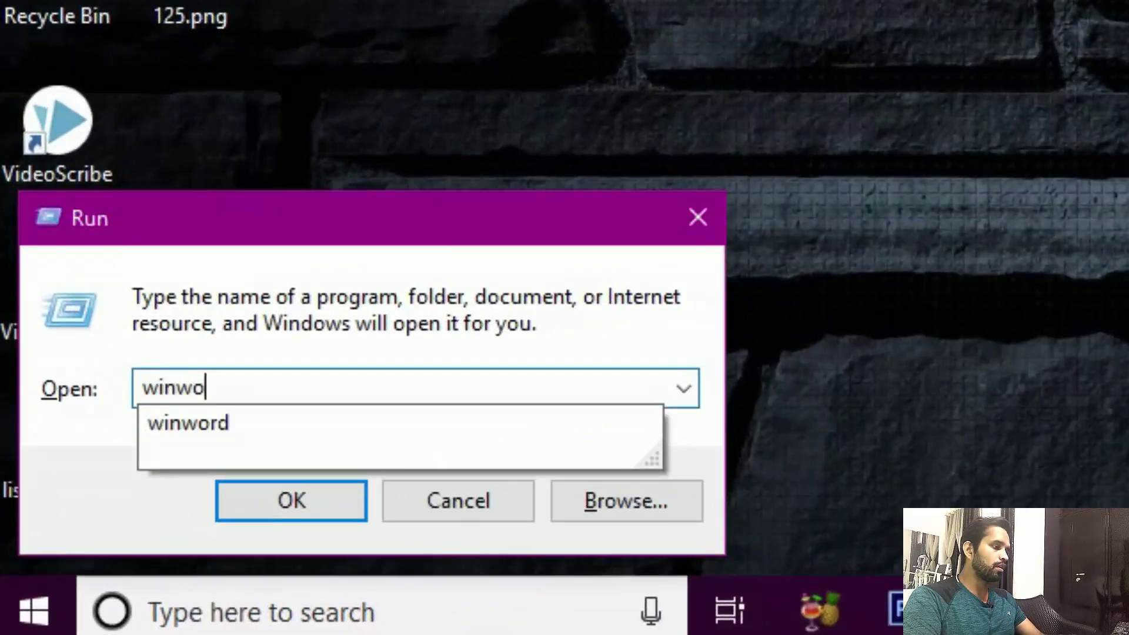
type("rd")
key("Return")
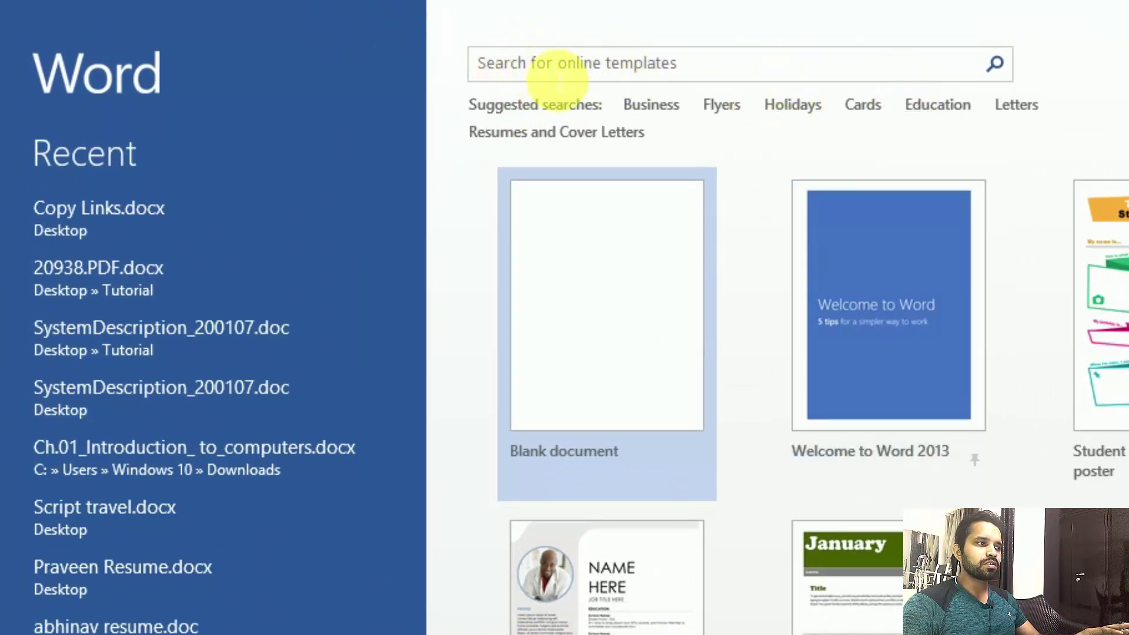
- Search the online templates for 'Calender' and browse the calendar results
left_click(768, 74)
type("c")
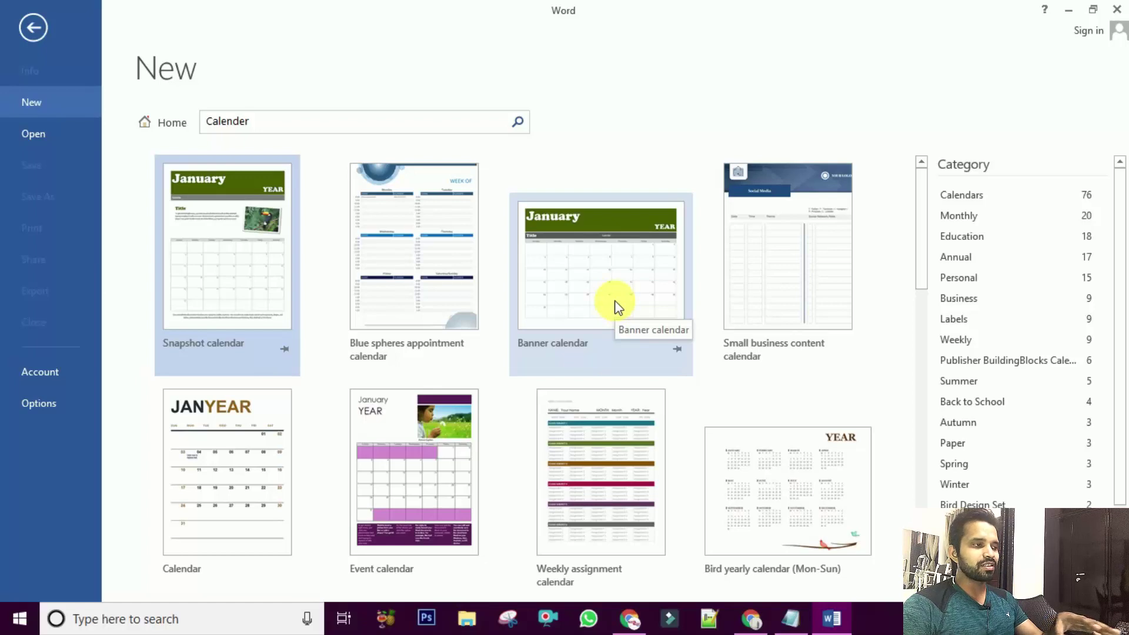
scroll(464, 352, "down", 3)
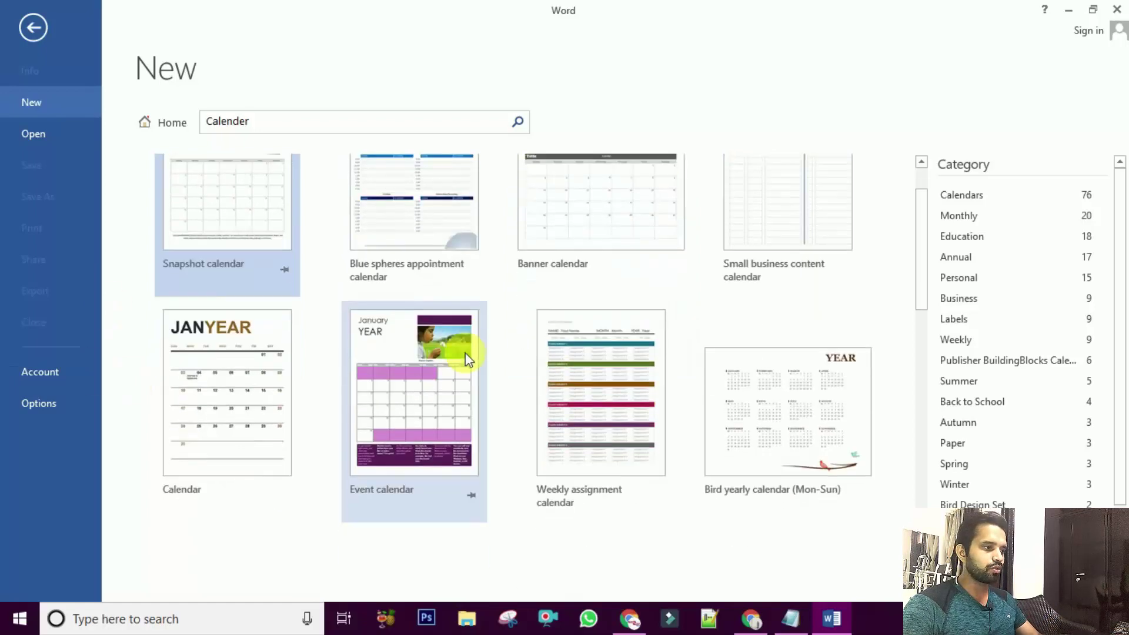
scroll(700, 438, "up", 3)
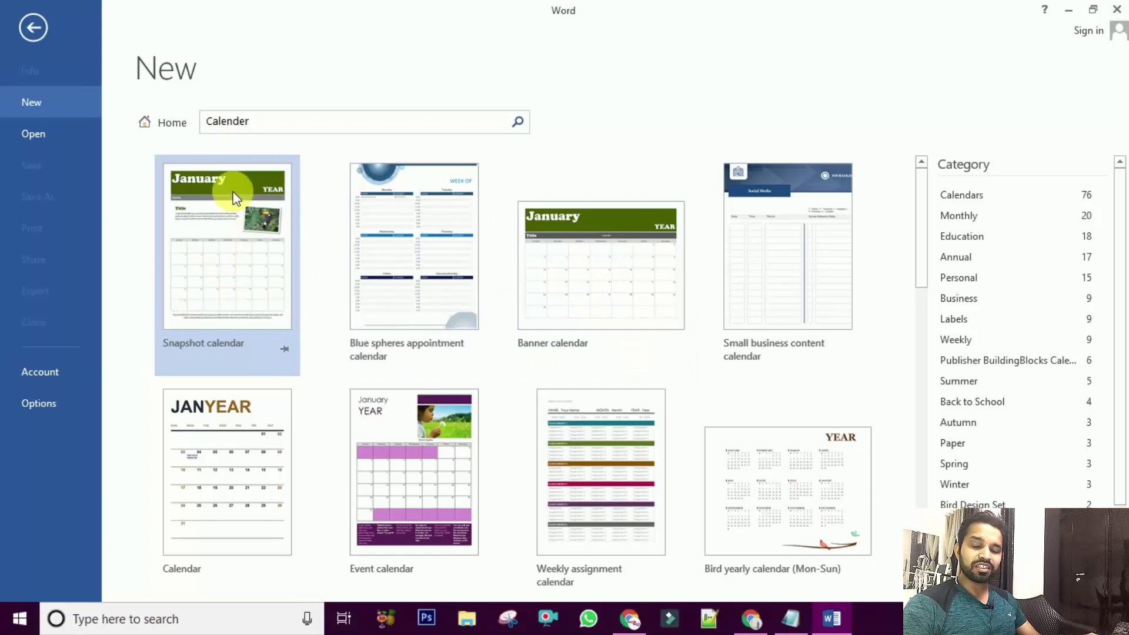
scroll(588, 435, "down", 2)
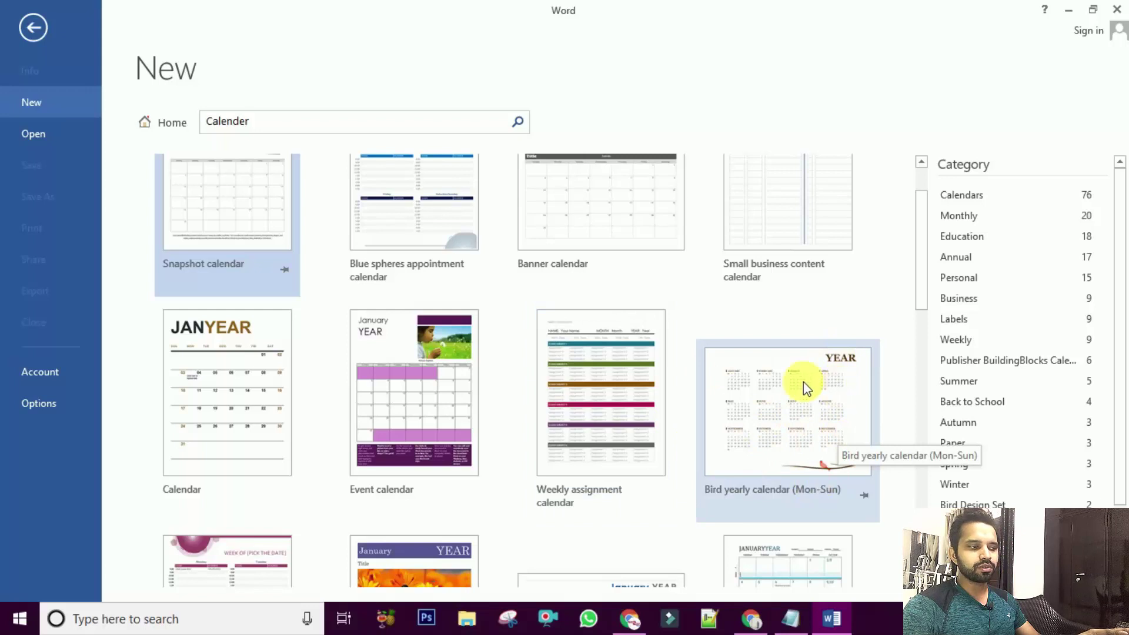
scroll(353, 277, "up", 2)
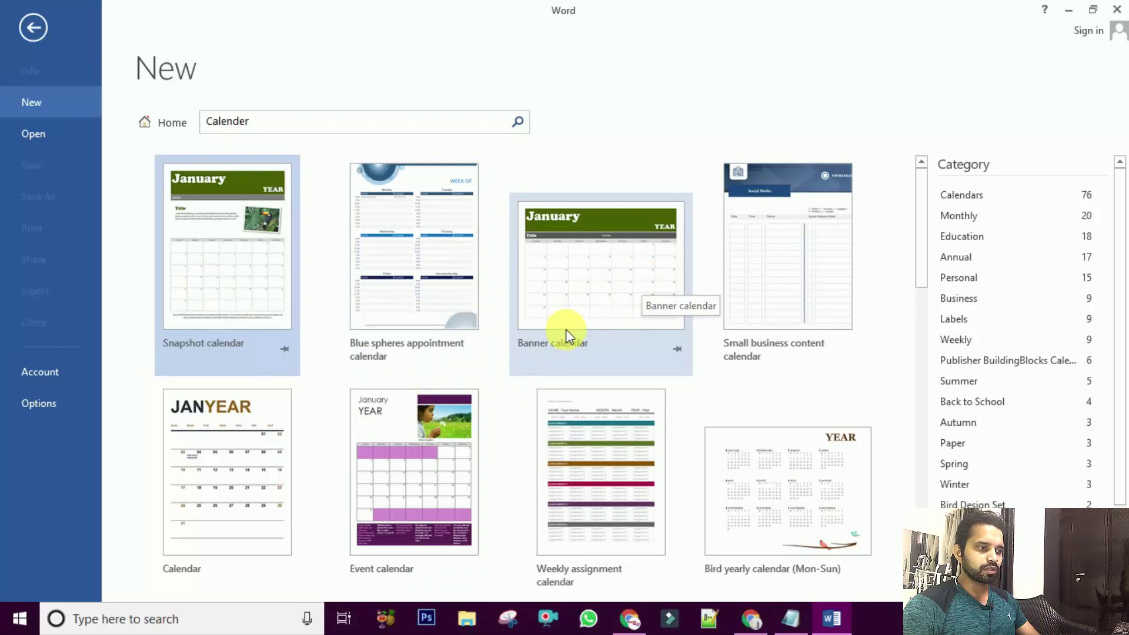
- Create a calendar from the Banner template, keeping 2019 as the year
left_click(600, 300)
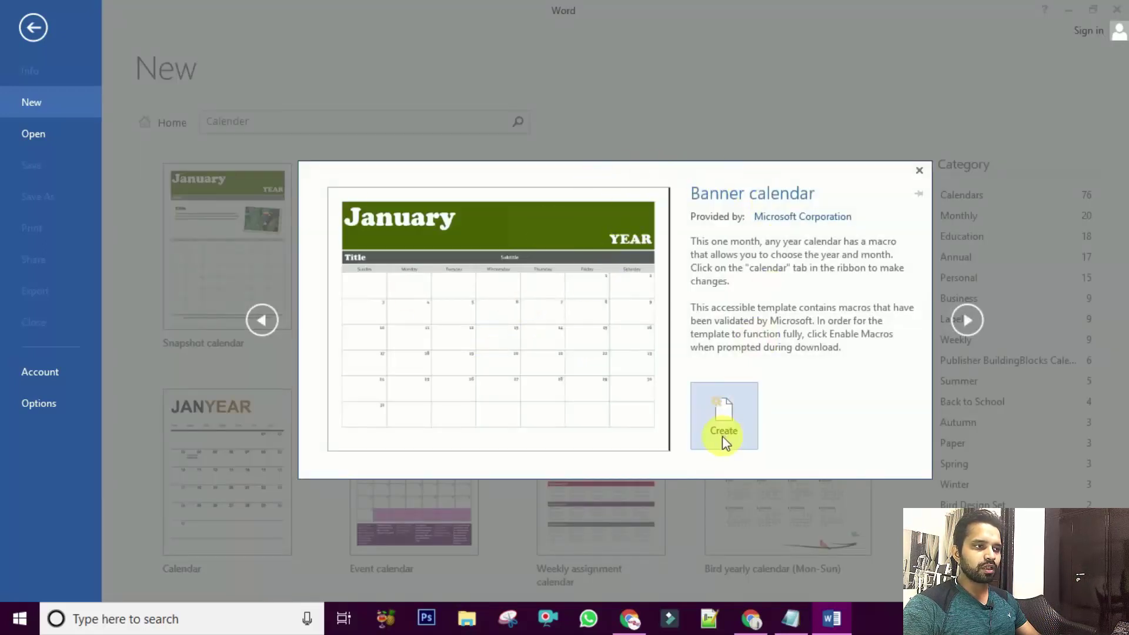
left_click(725, 419)
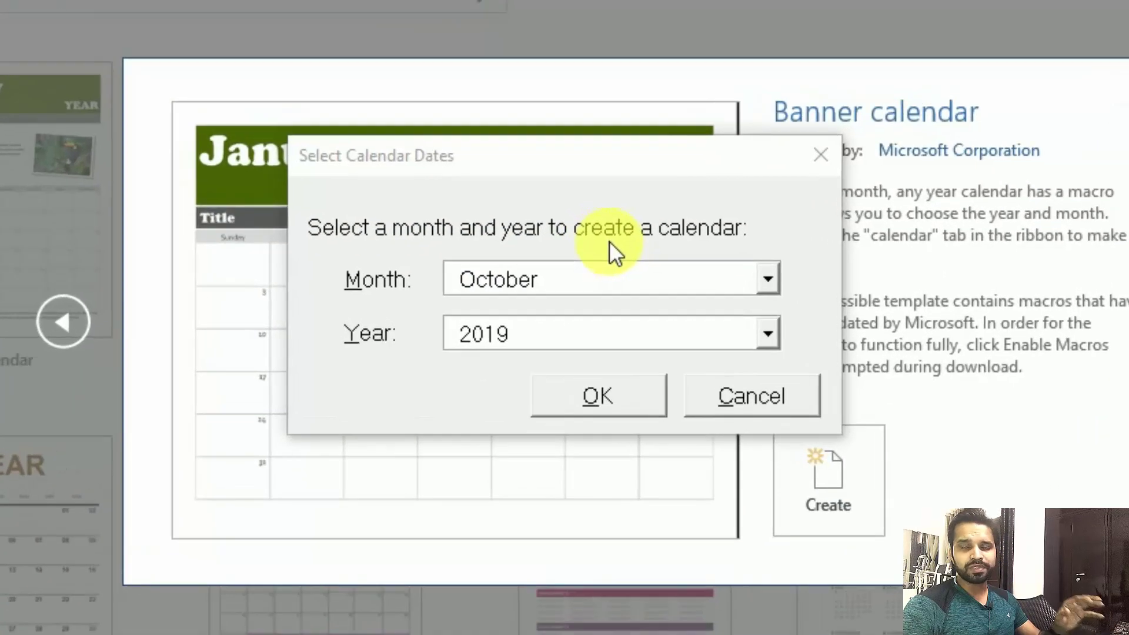
left_click(592, 352)
double_click(492, 331)
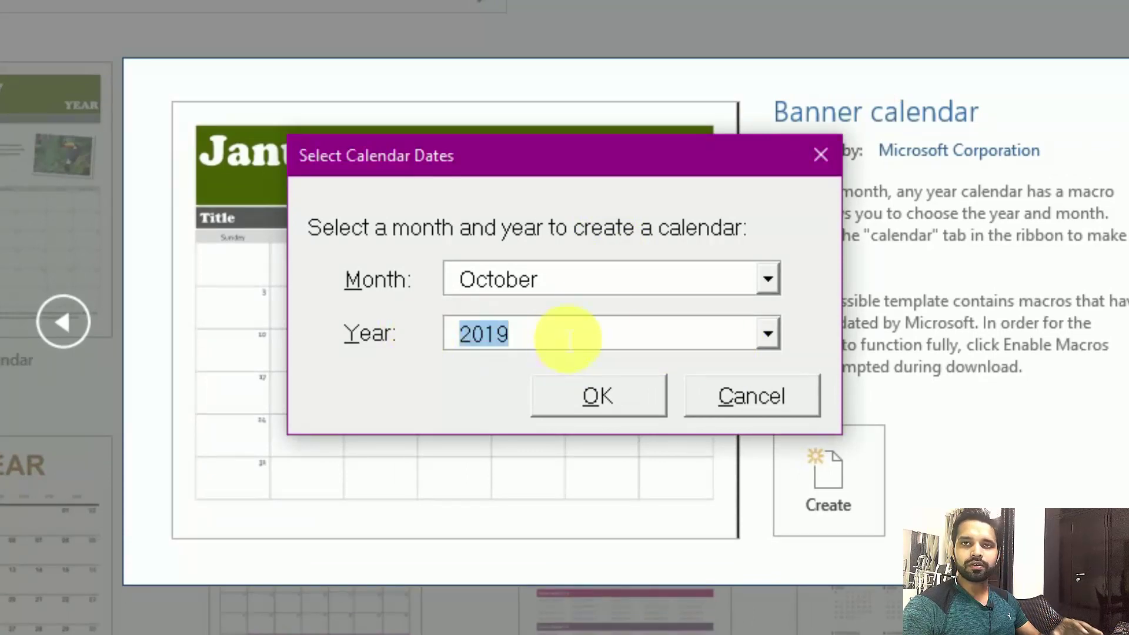
- Choose November as the month and confirm November 2019 for the calendar
left_click(768, 280)
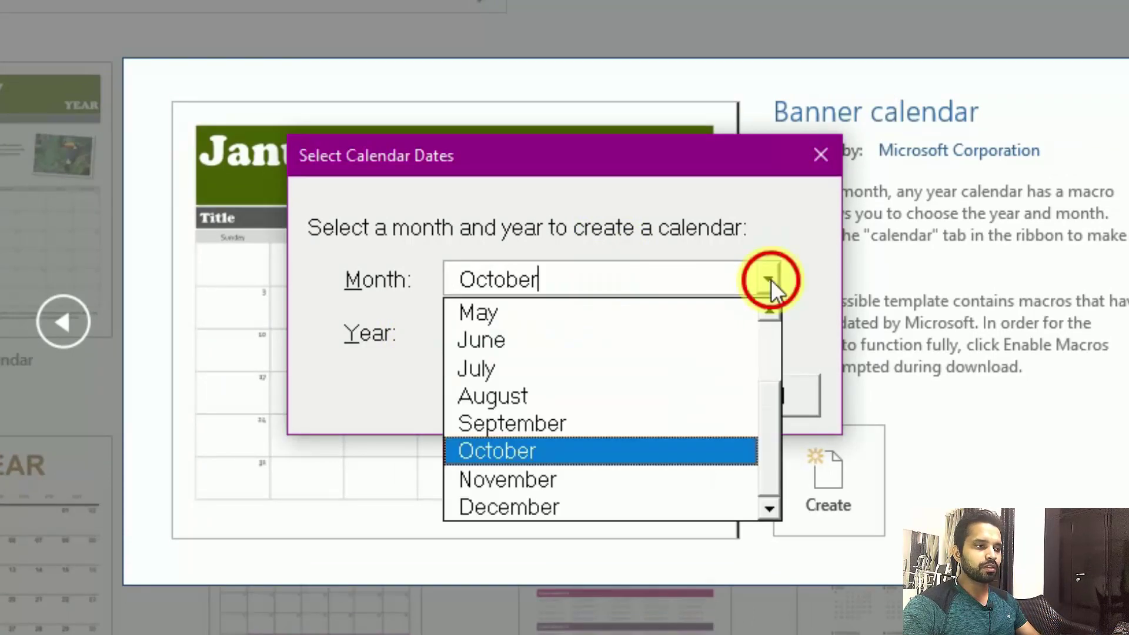
left_click(771, 280)
left_click(766, 341)
left_click(765, 341)
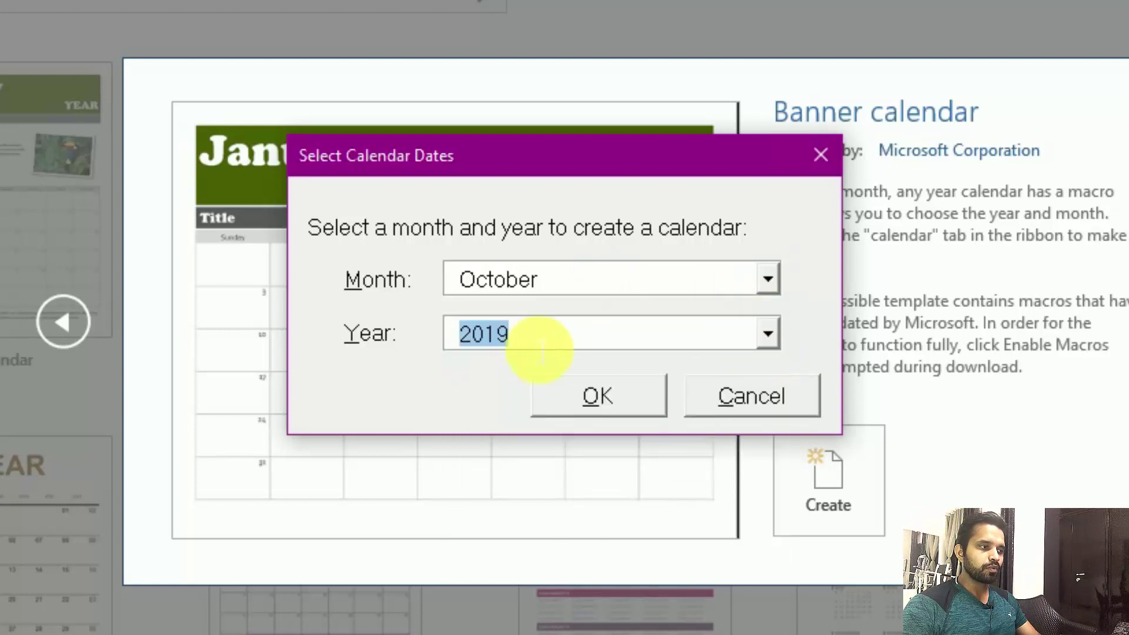
left_click(765, 288)
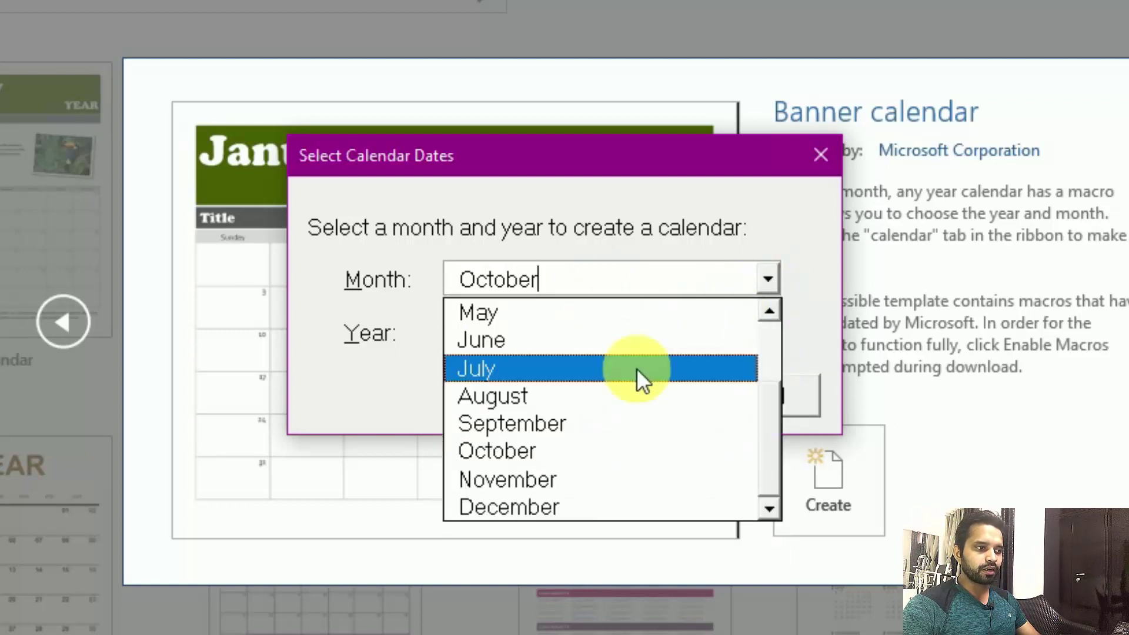
left_click(536, 478)
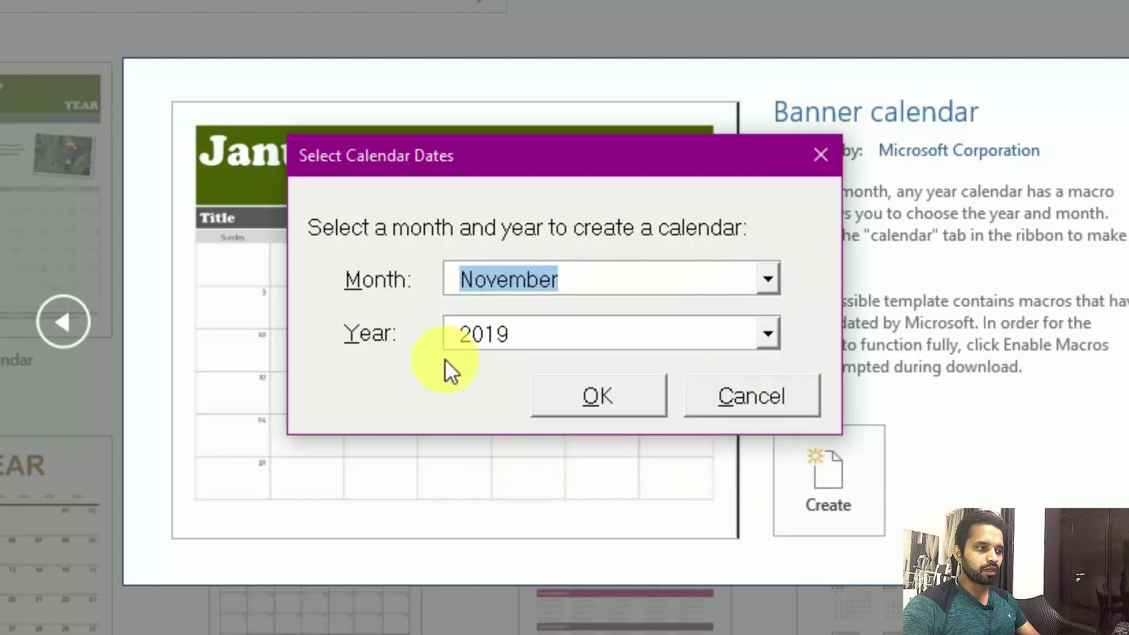
left_click(631, 394)
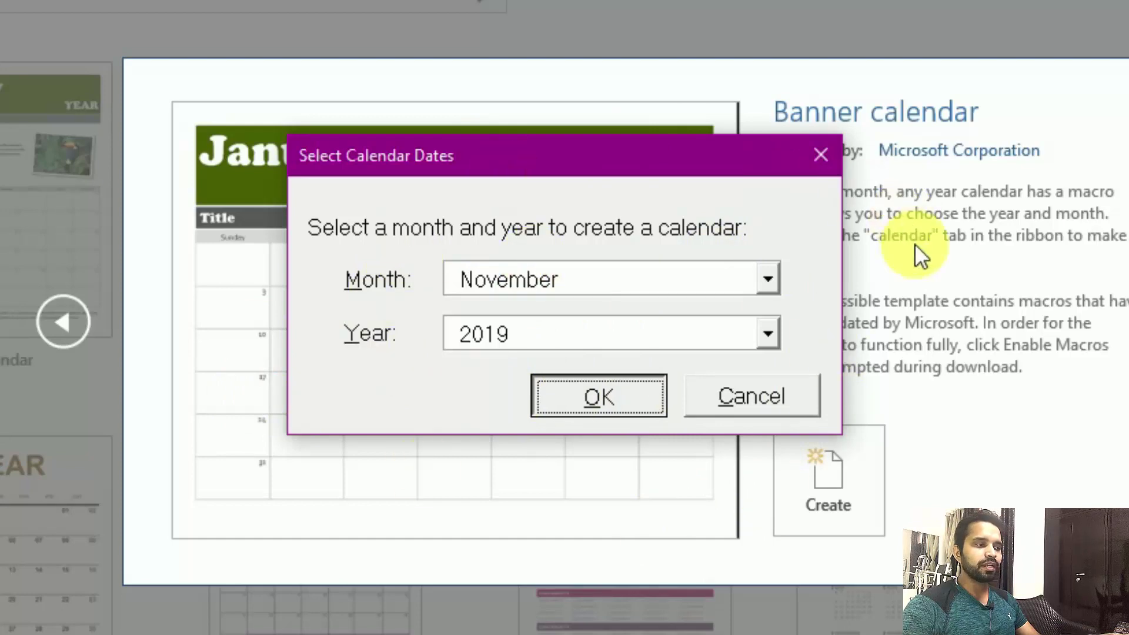
key("Return")
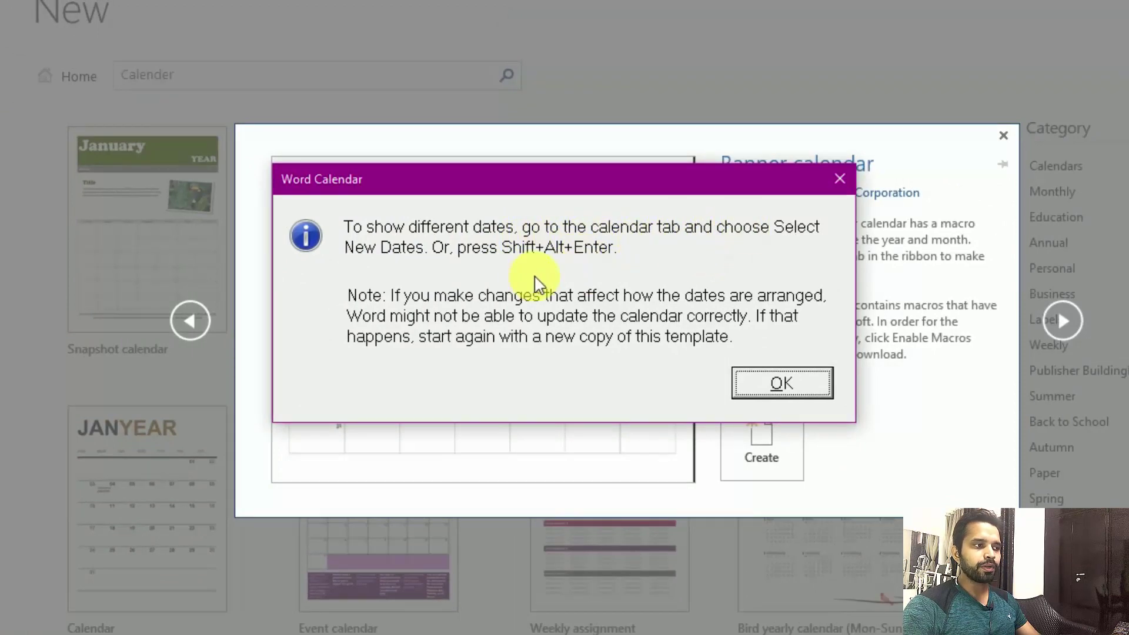
- Dismiss the calendar note and view the November 2019 Banner calendar from the top
left_click(794, 381)
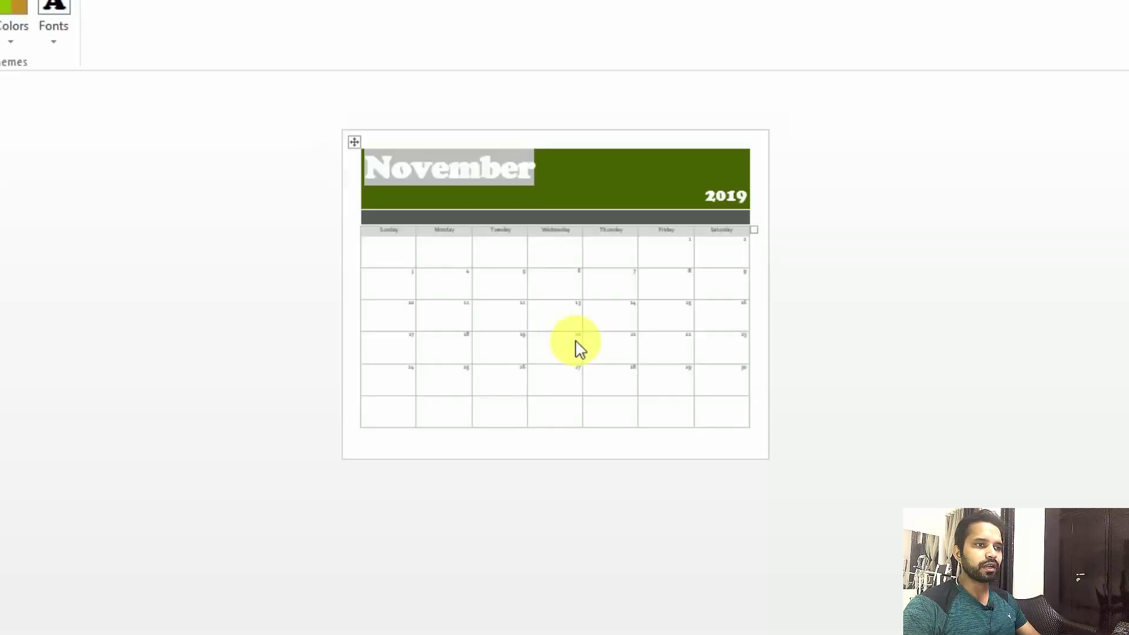
scroll(581, 348, "up", 1)
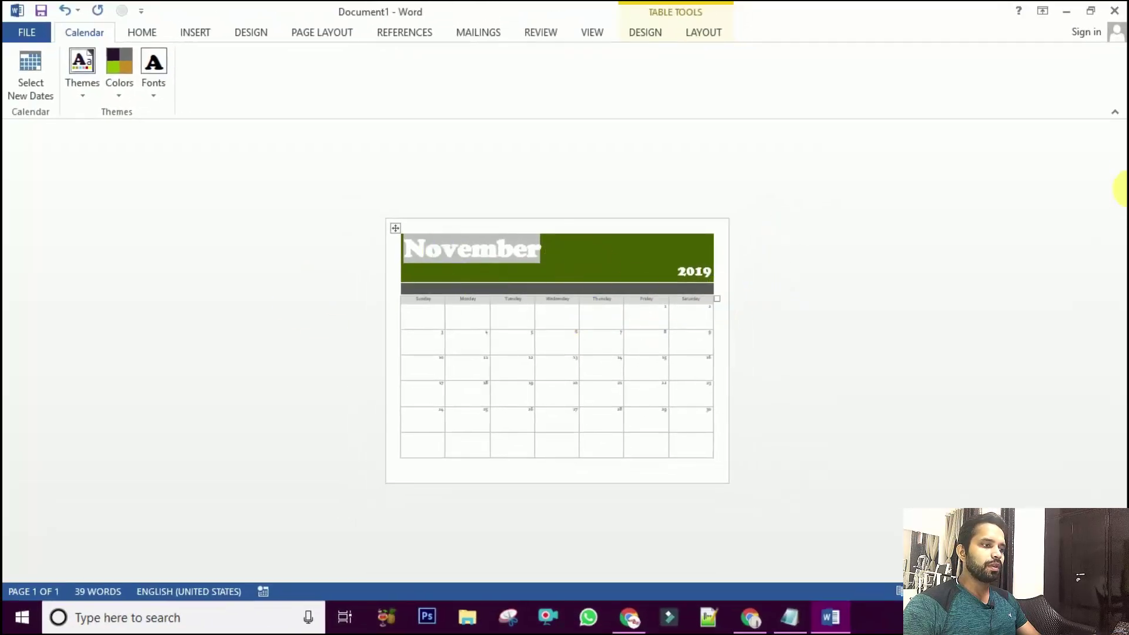
scroll(365, 300, "up", 3)
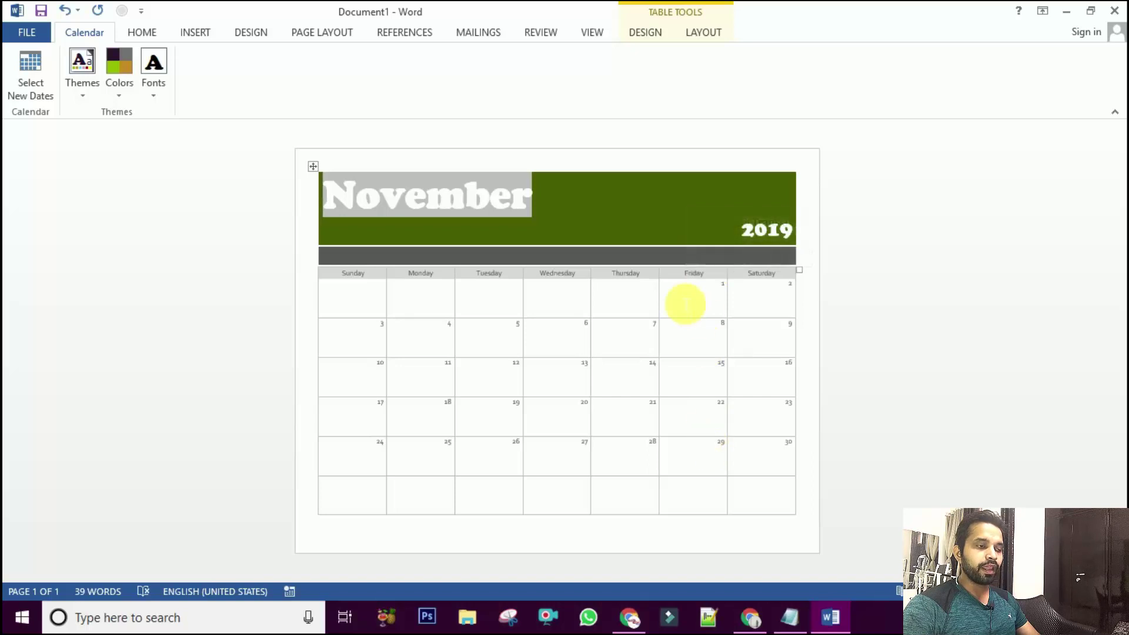
- Add 'Exam' to the November 8 cell
left_click(712, 340)
mouse_move(739, 346)
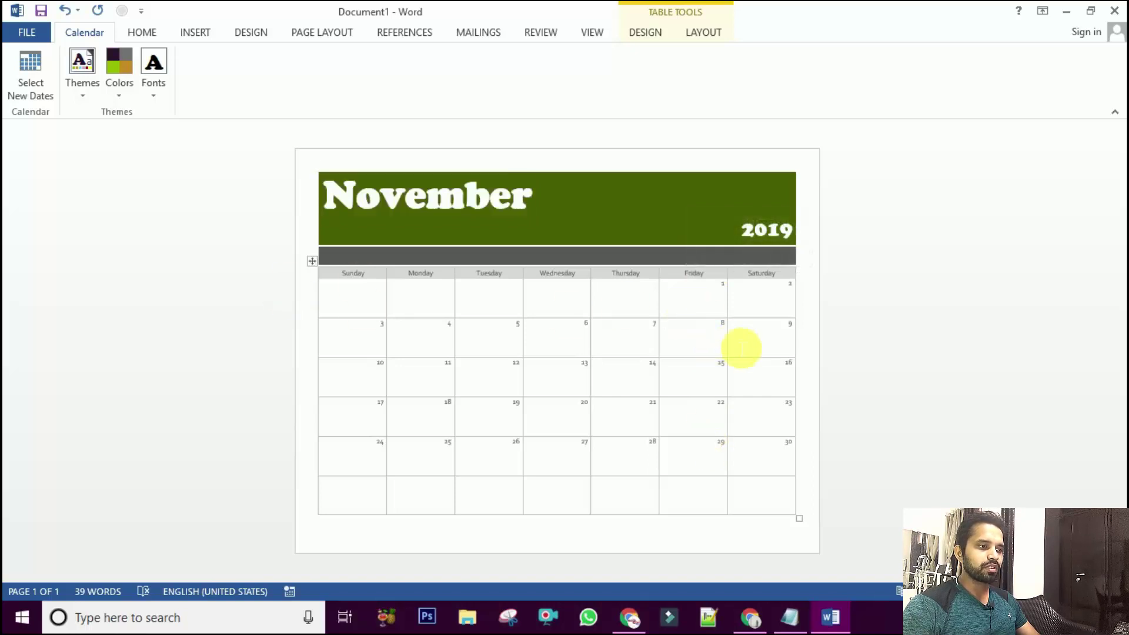
type("E")
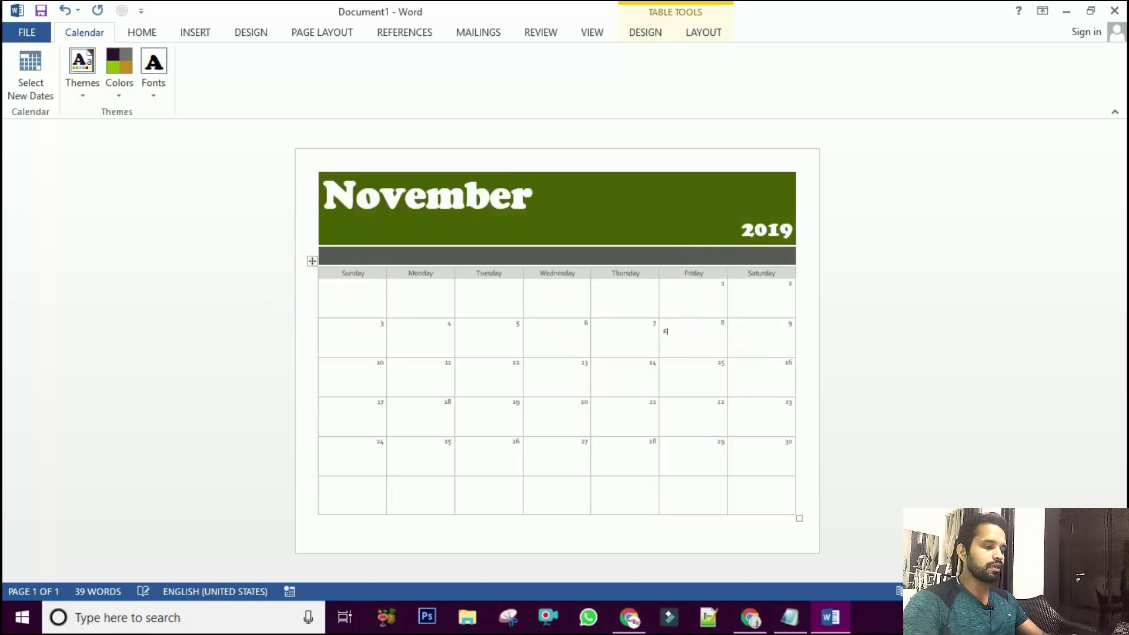
type("xam")
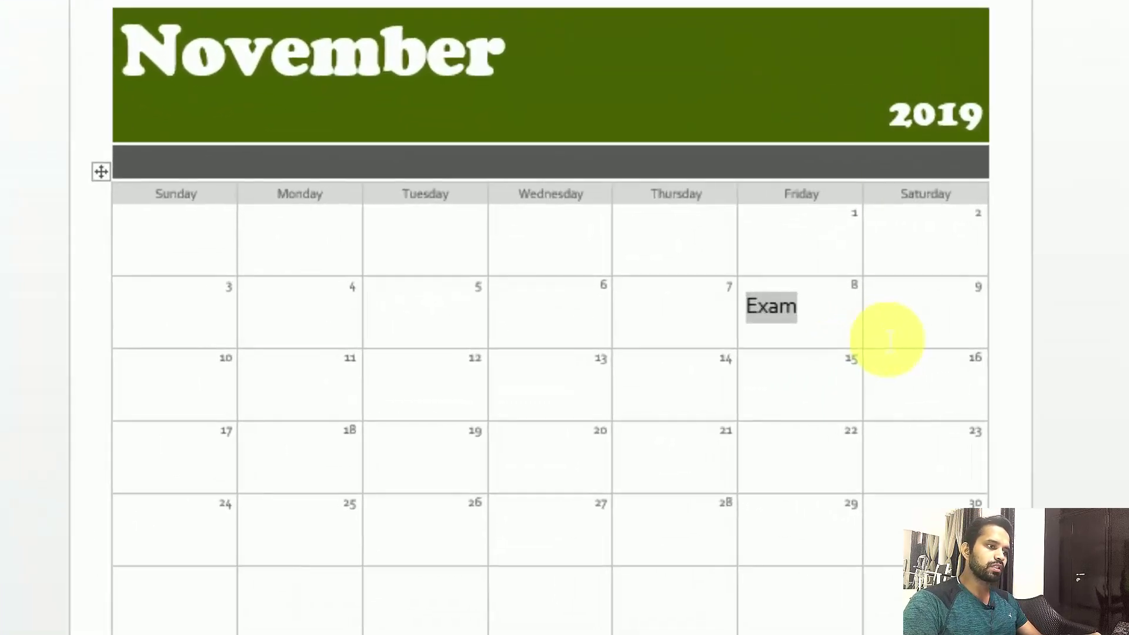
left_click(797, 397)
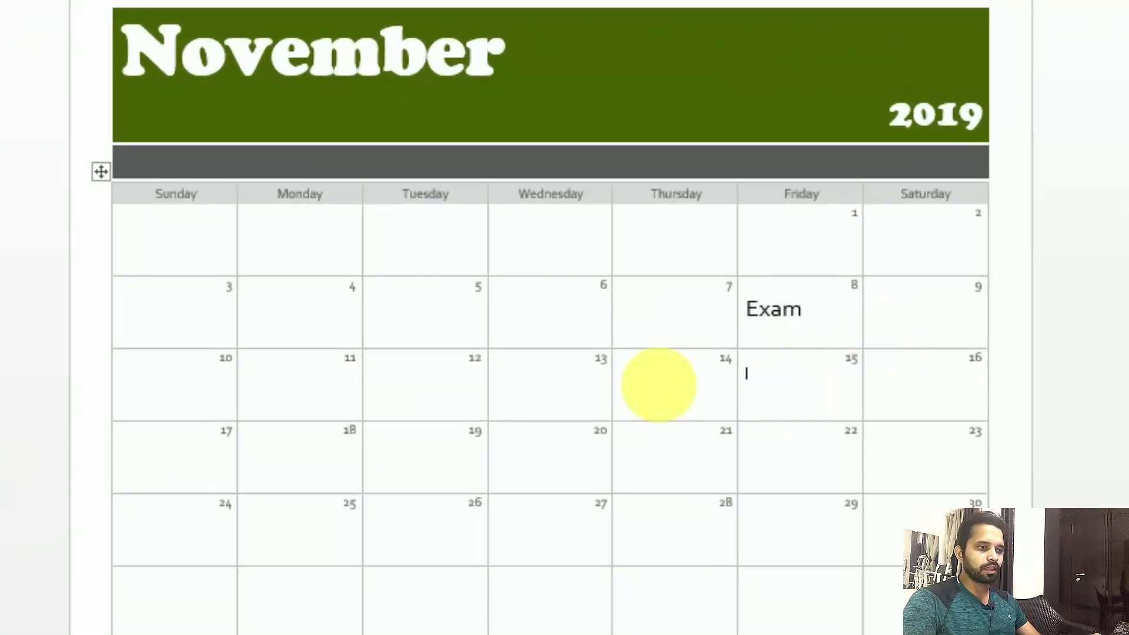
- Add 'Marriage' to the November 21 cell and enlarge its text
left_click(671, 459)
type("Marriage")
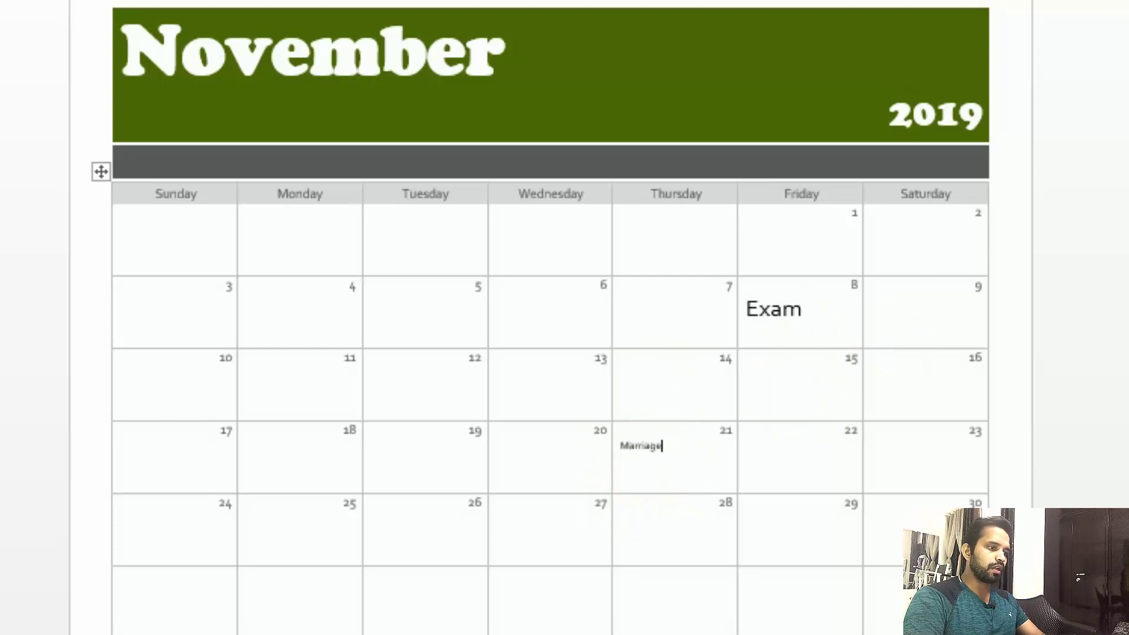
double_click(667, 465)
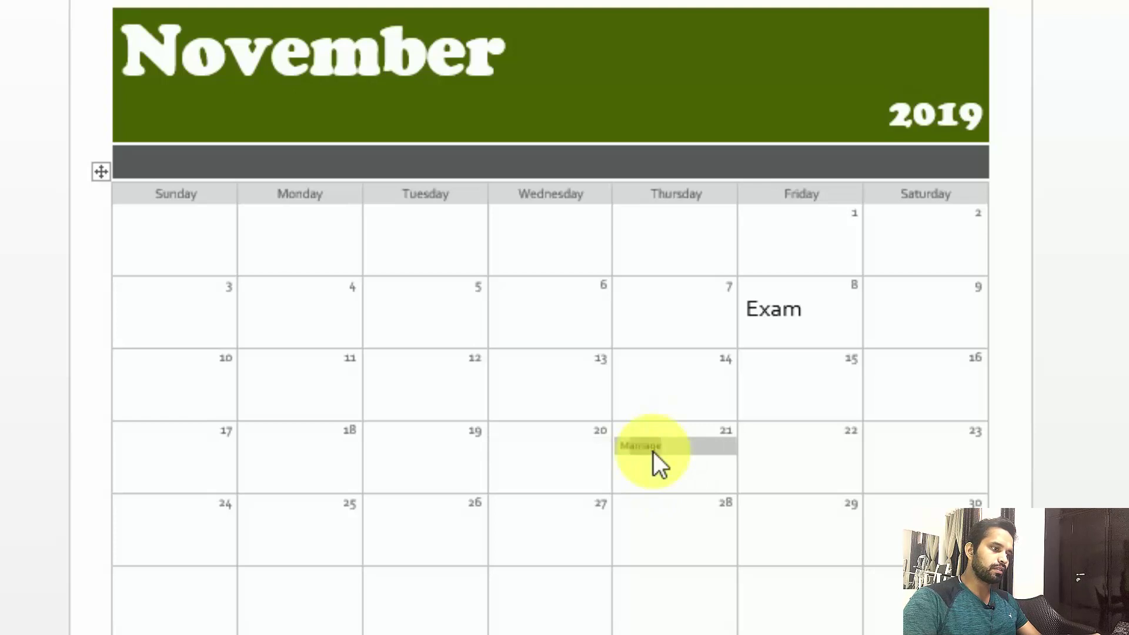
key("ctrl+bracketright")
key("ctrl+bracketright")
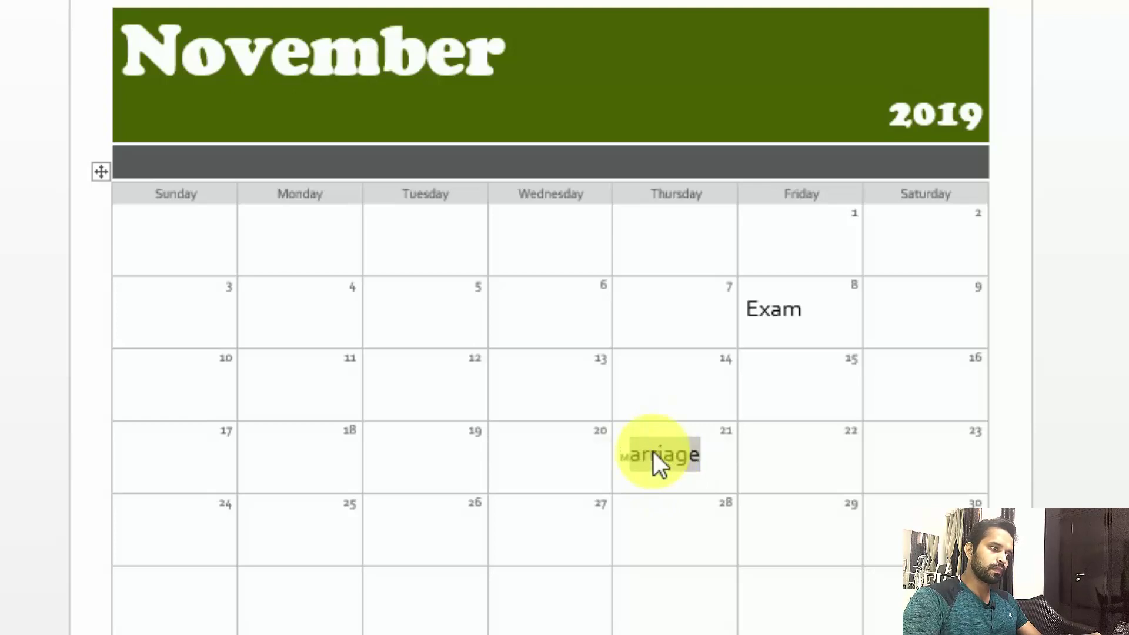
left_click(302, 445)
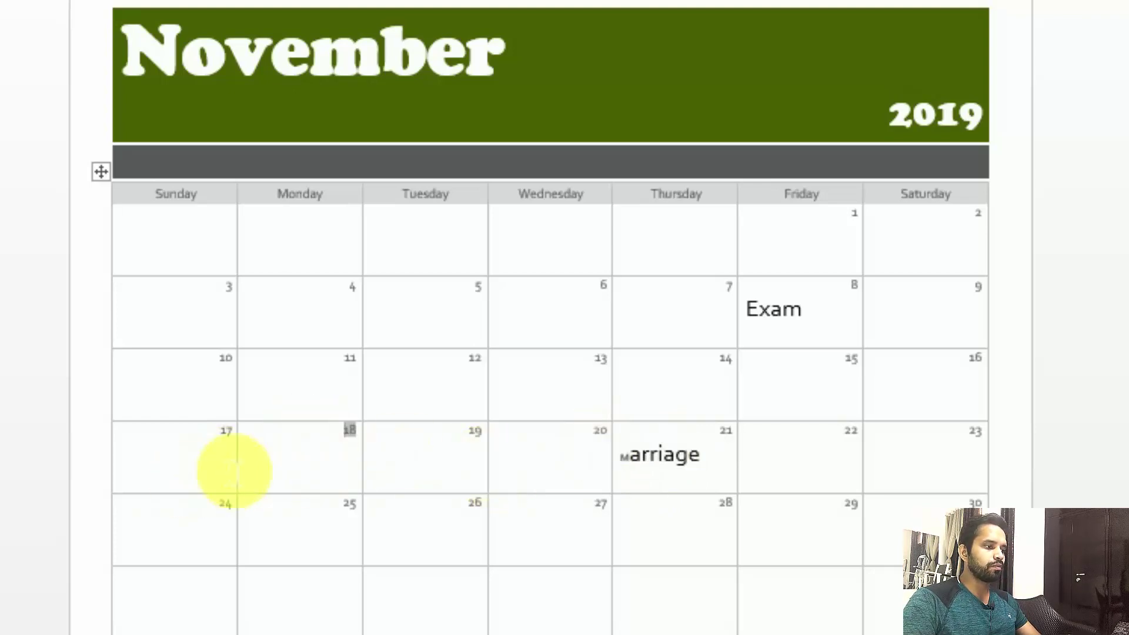
- Enlarge the 'Festival' entry in the Monday 4 cell
left_click(176, 526)
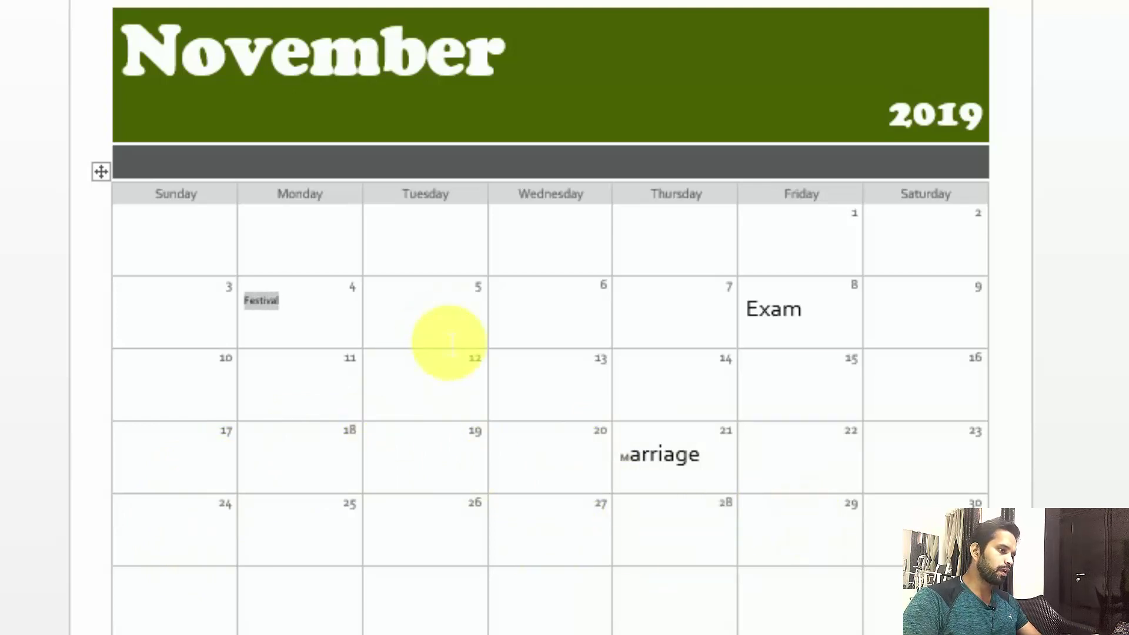
key("ctrl+shift+period")
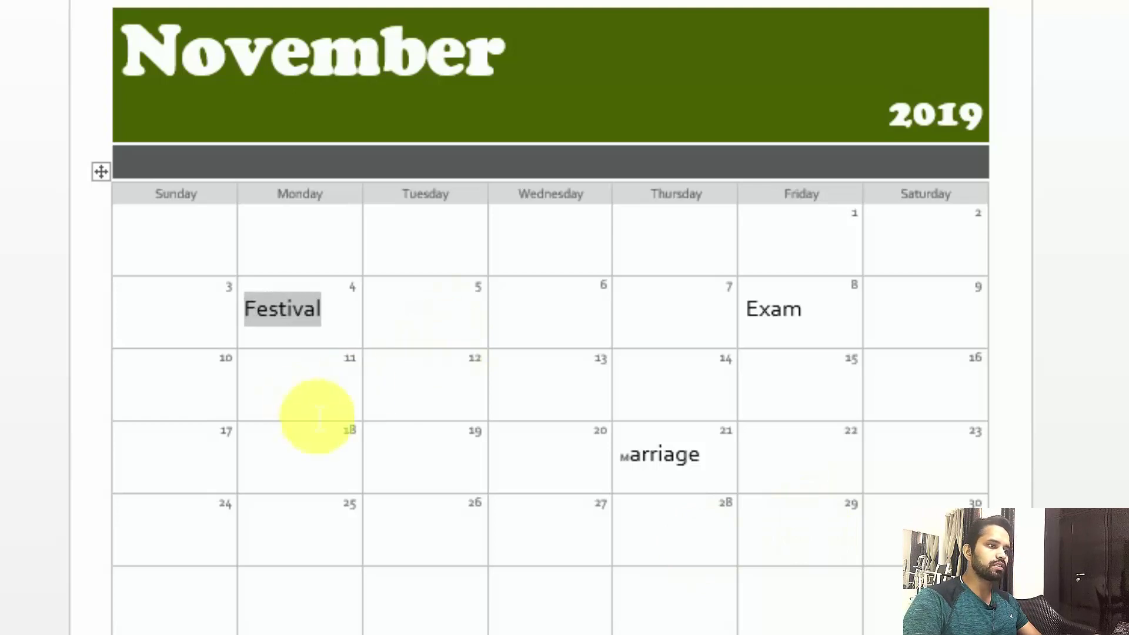
left_click(268, 381)
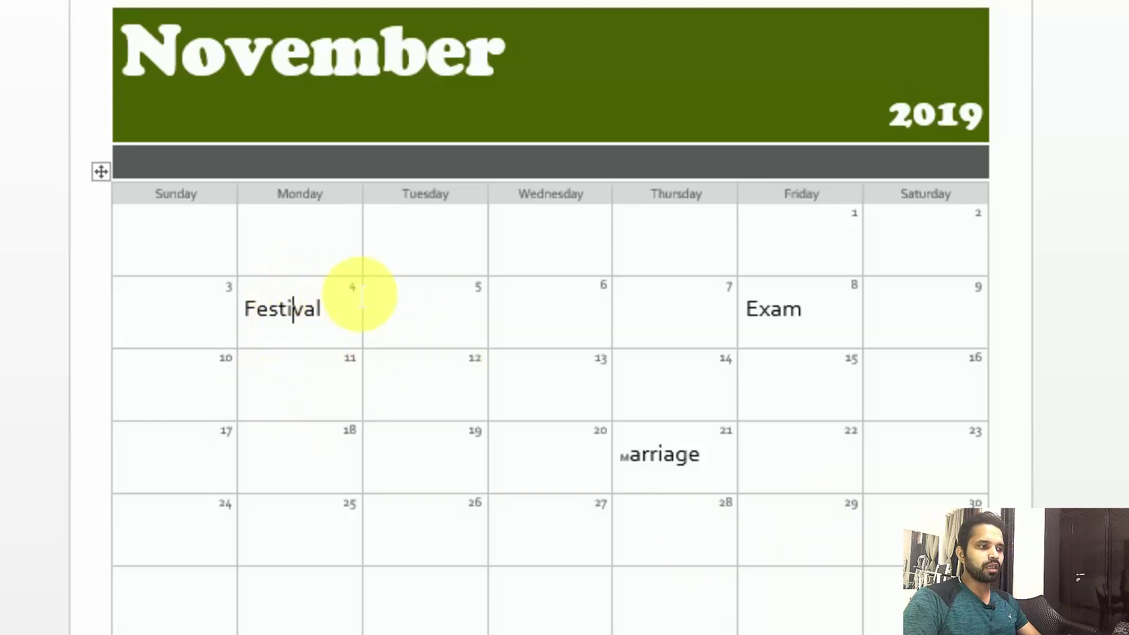
- Shade the Monday 4 Festival cell pink
left_click_drag(370, 292, 327, 352)
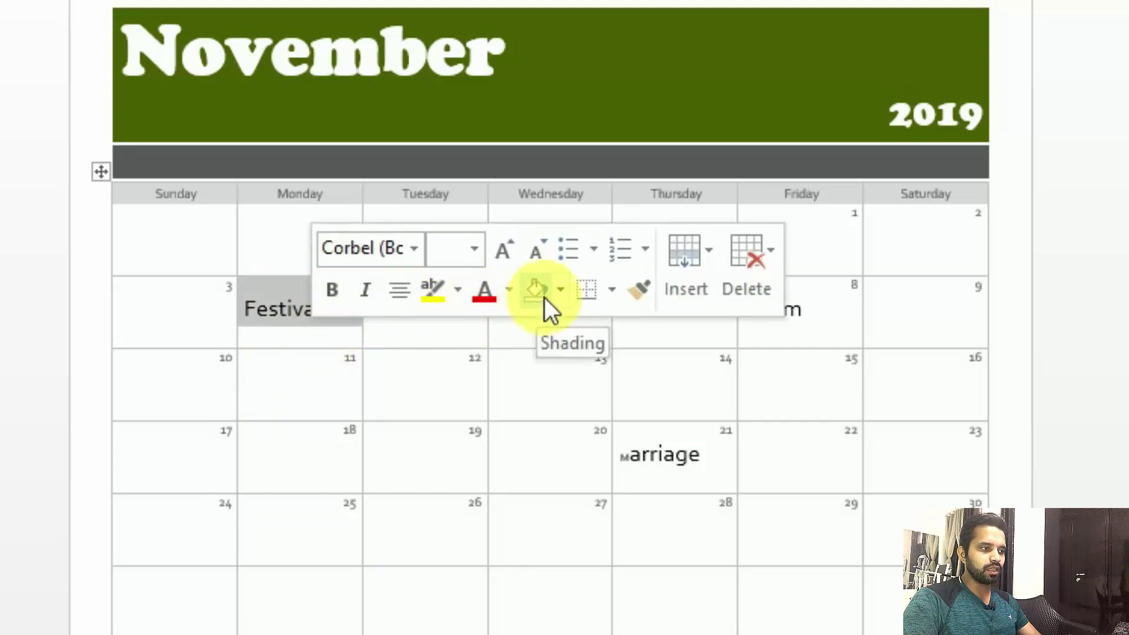
left_click(559, 294)
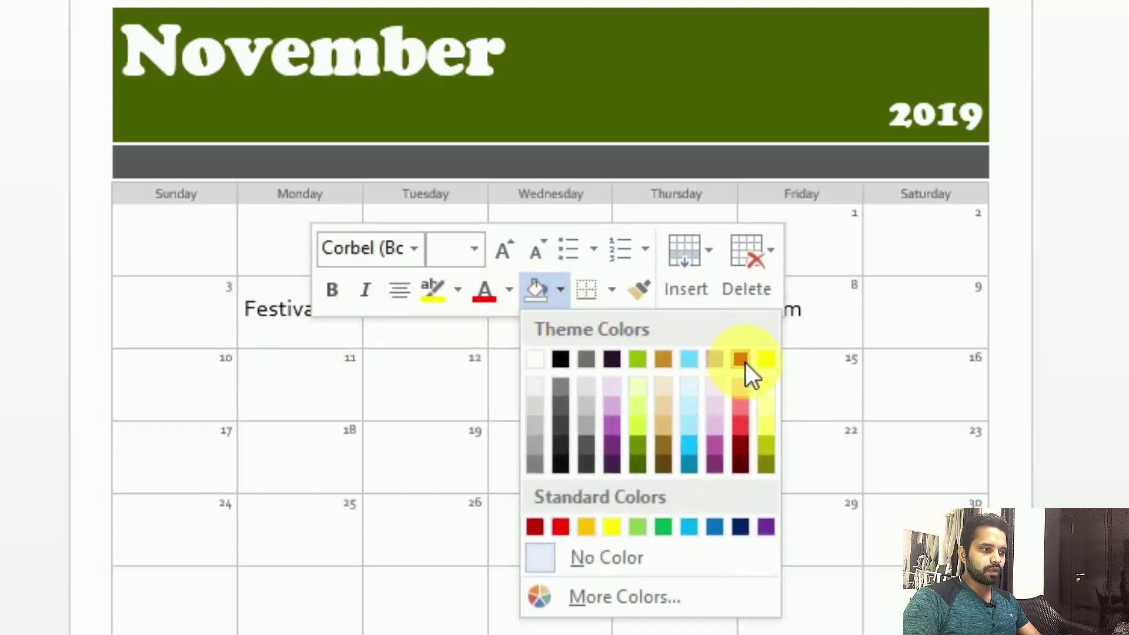
left_click(739, 404)
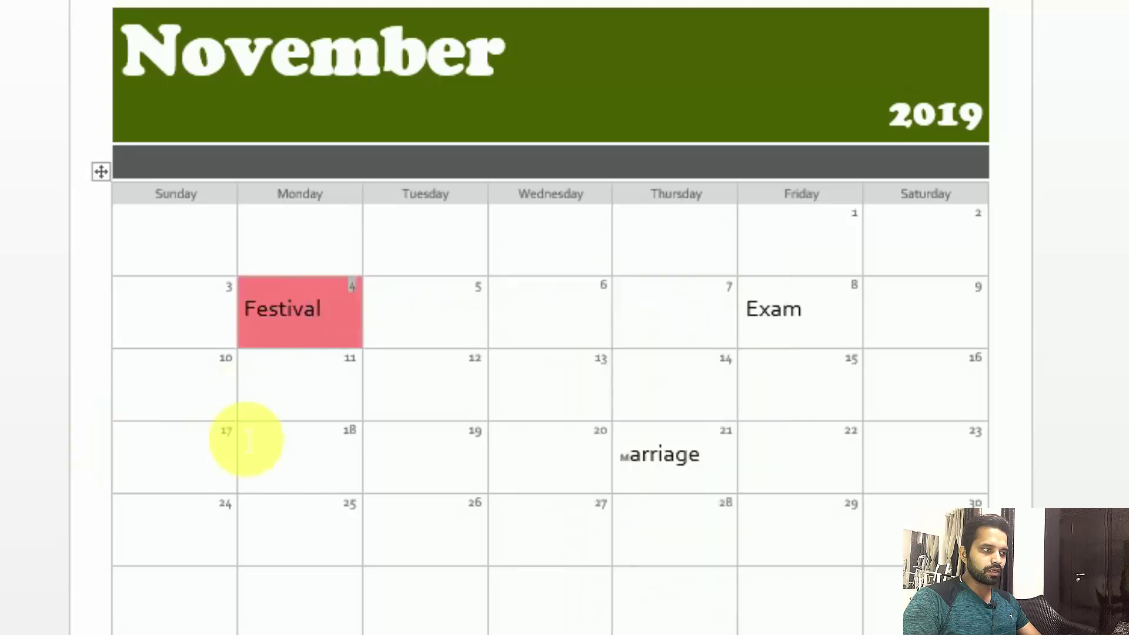
left_click(286, 415)
left_click(820, 349)
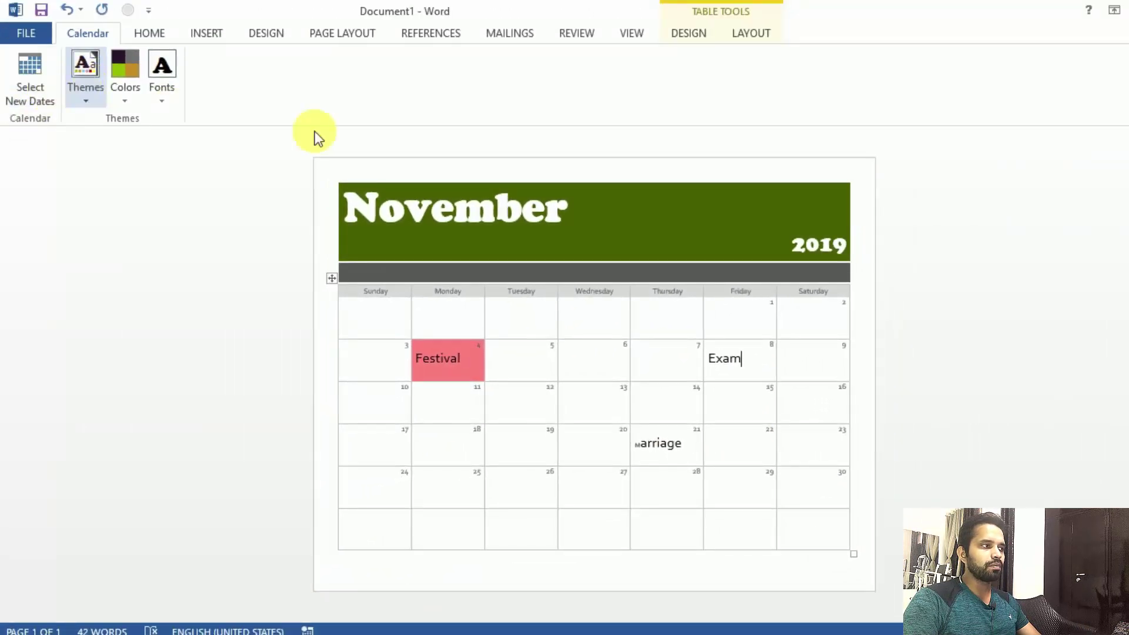
- Apply a new document theme to the calendar, leaving the dates at November 2019
left_click(82, 88)
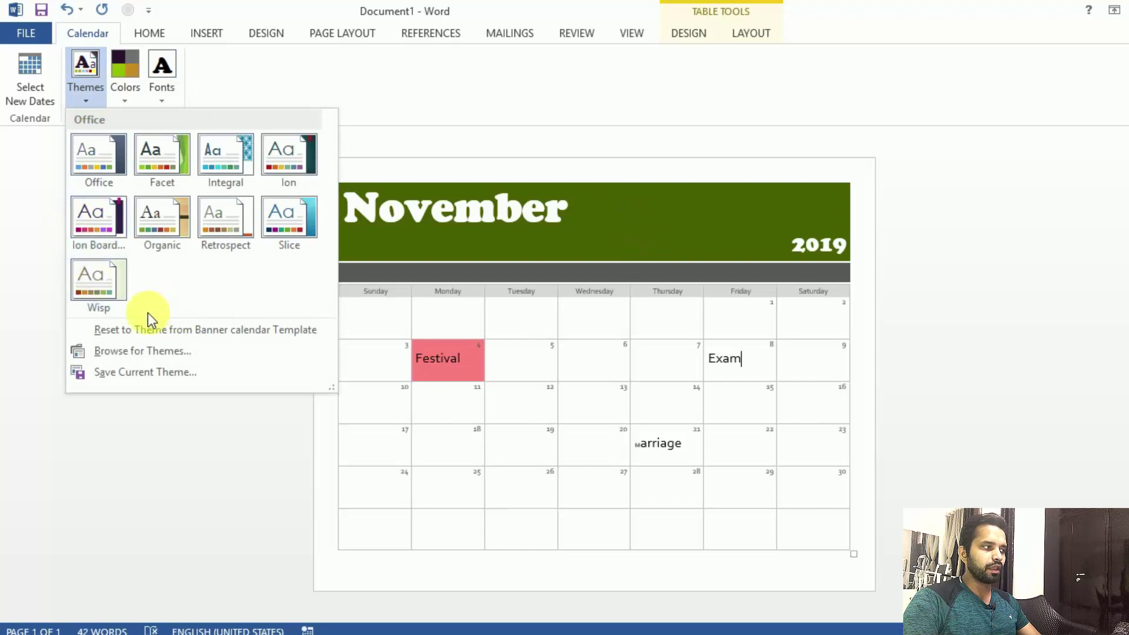
left_click(96, 273)
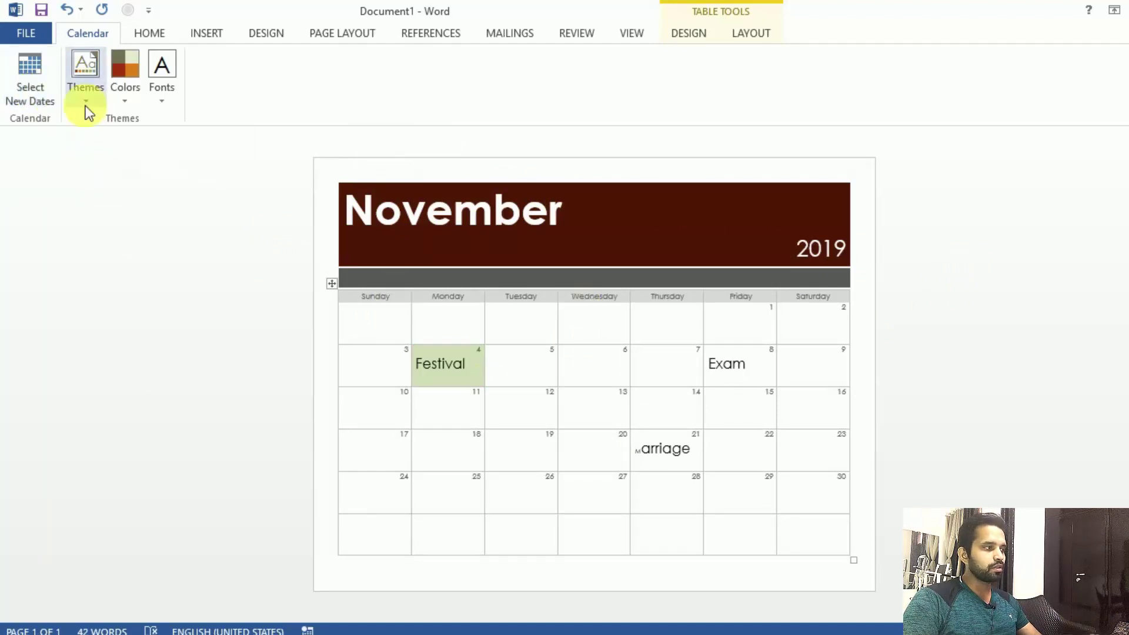
left_click(34, 100)
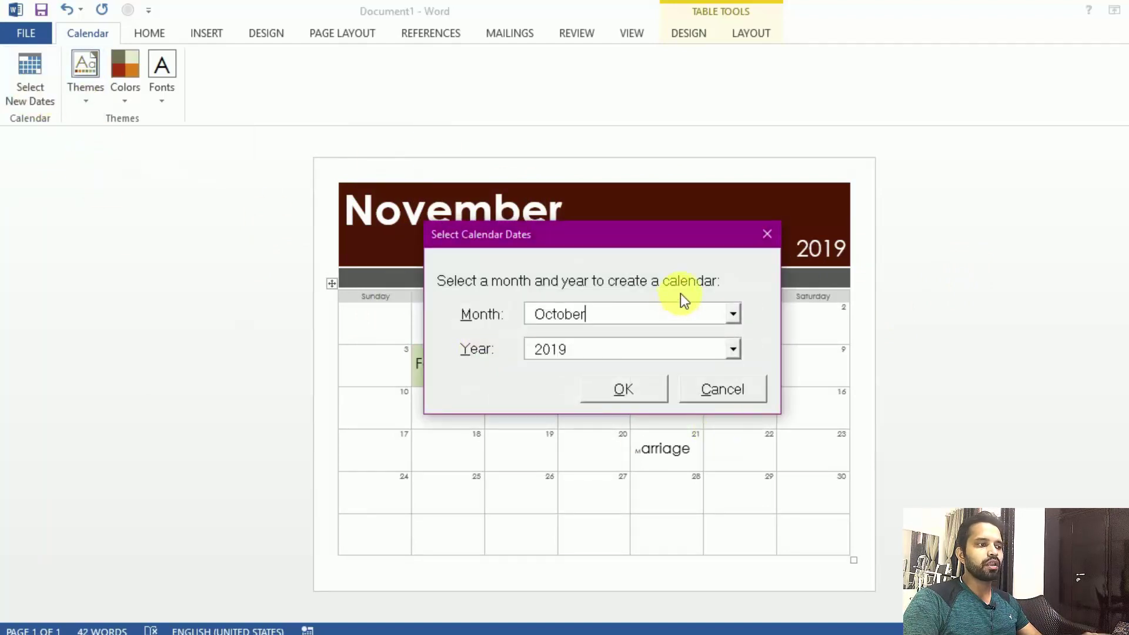
left_click(742, 392)
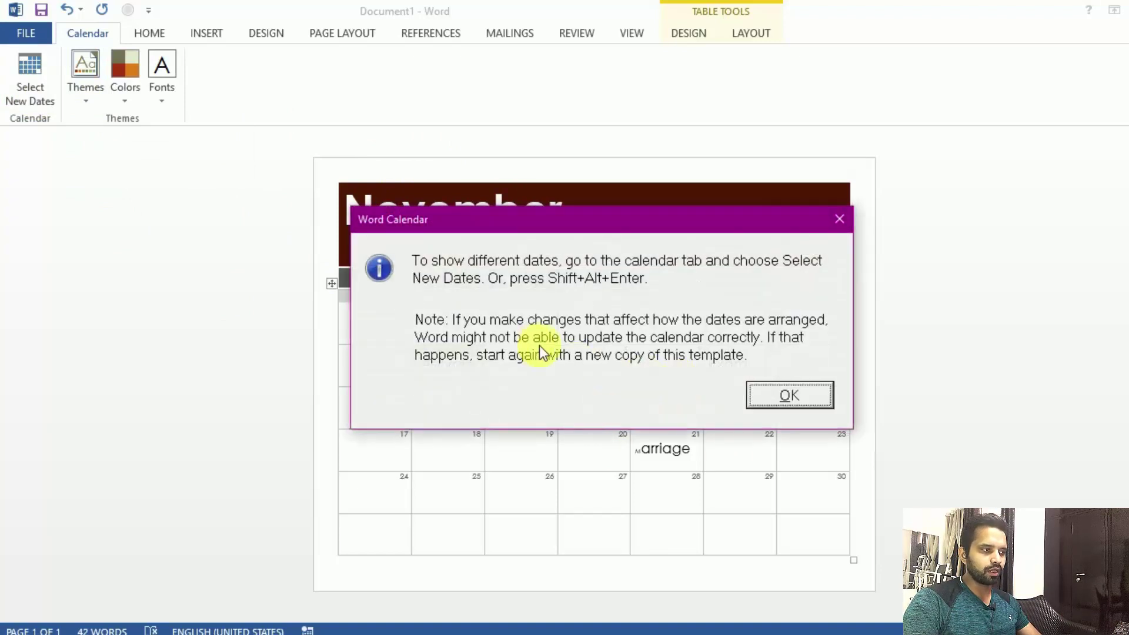
left_click(793, 388)
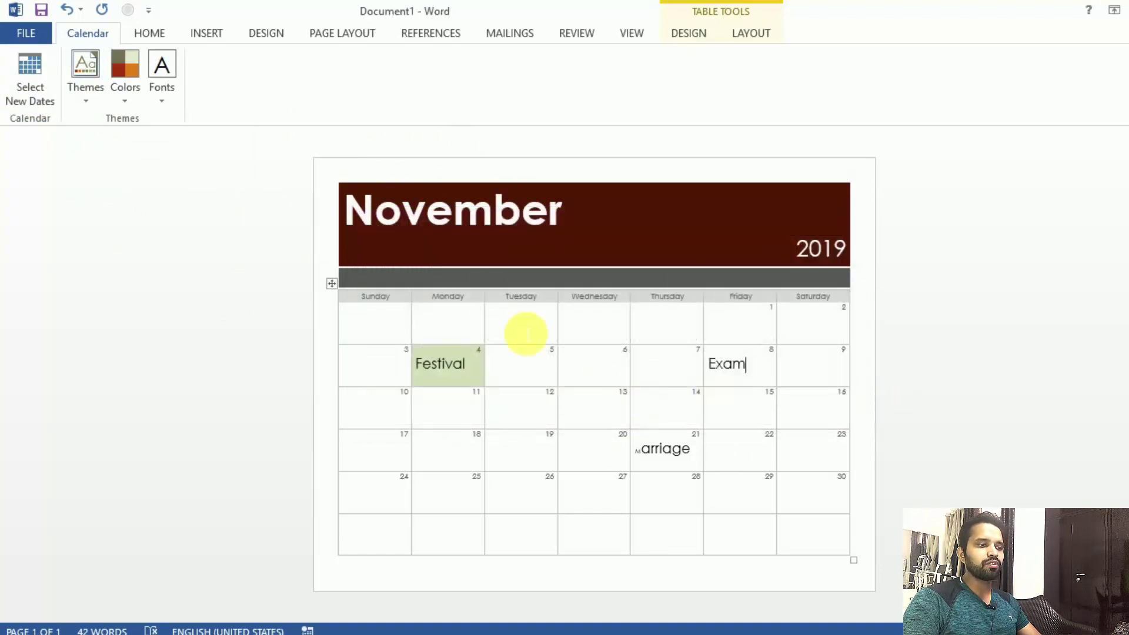
left_click(13, 33)
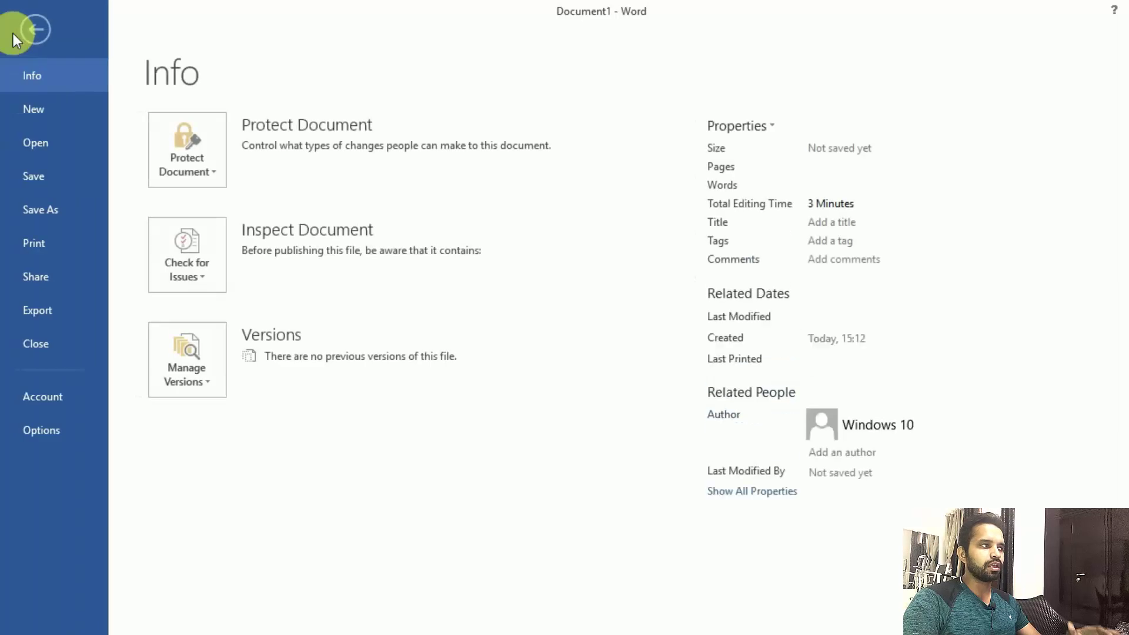
left_click(57, 218)
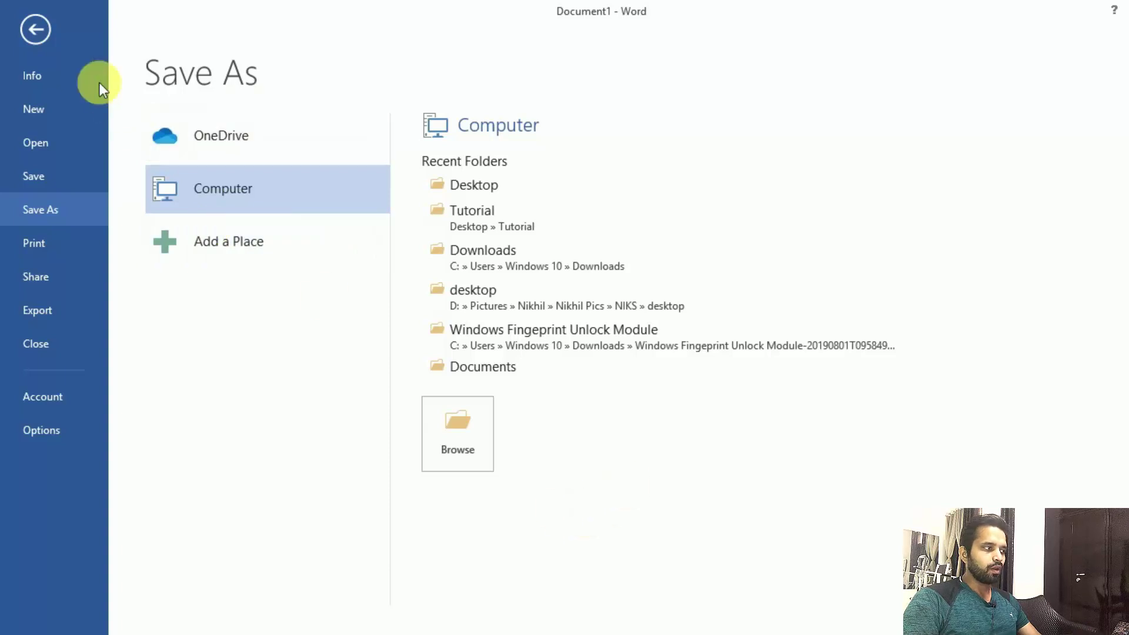
left_click(49, 32)
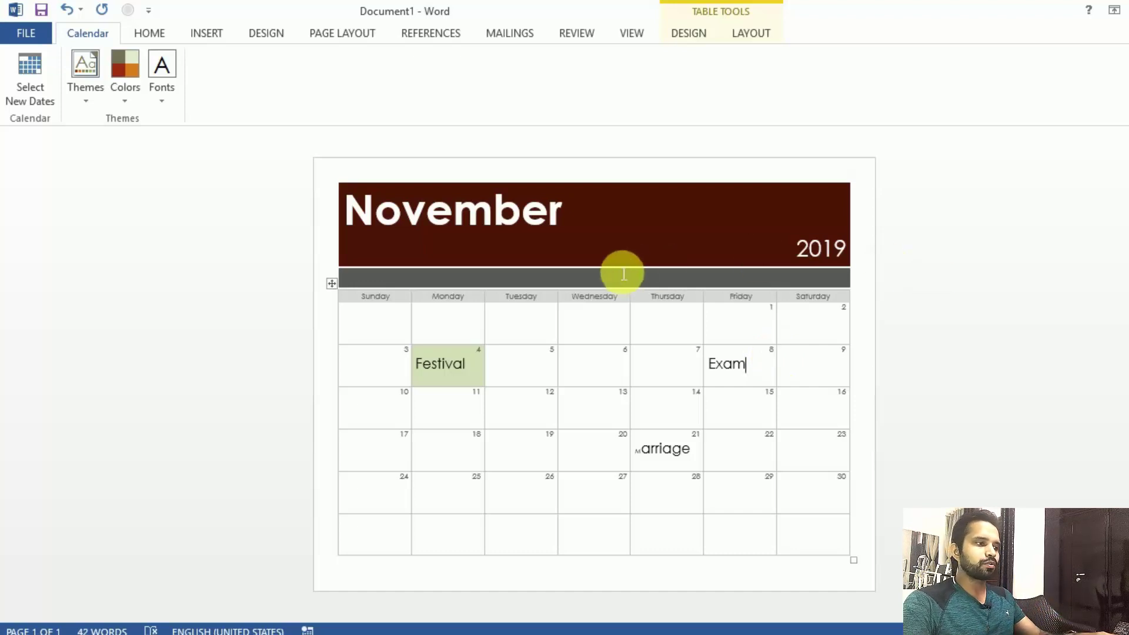
- Change the calendar dates to January 2020 and acknowledge the info message
left_click(628, 251)
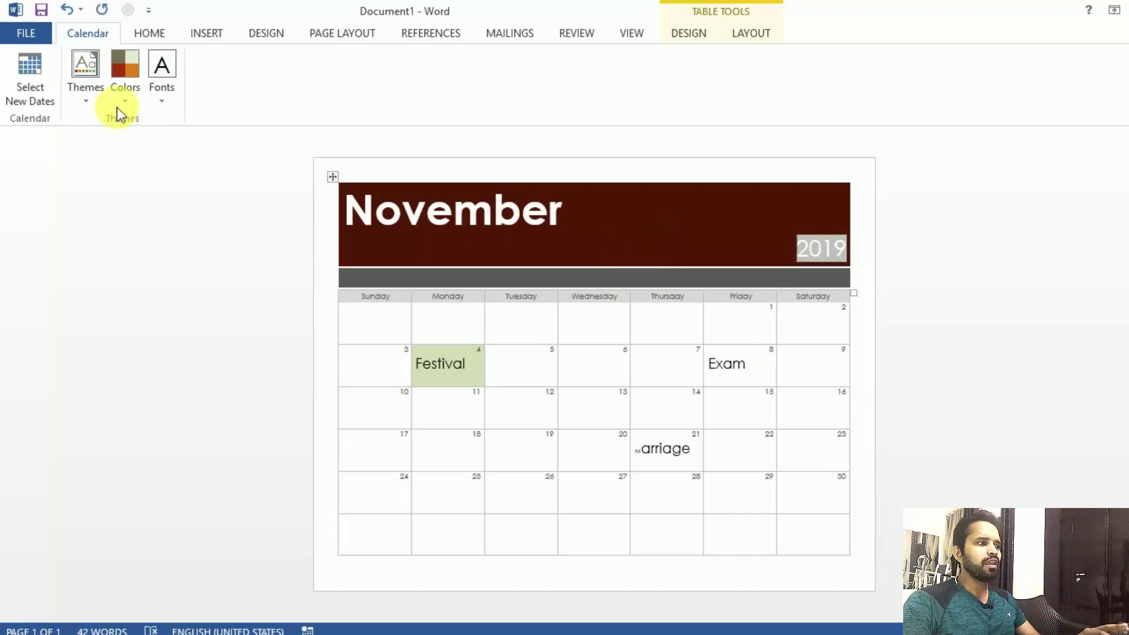
left_click(29, 94)
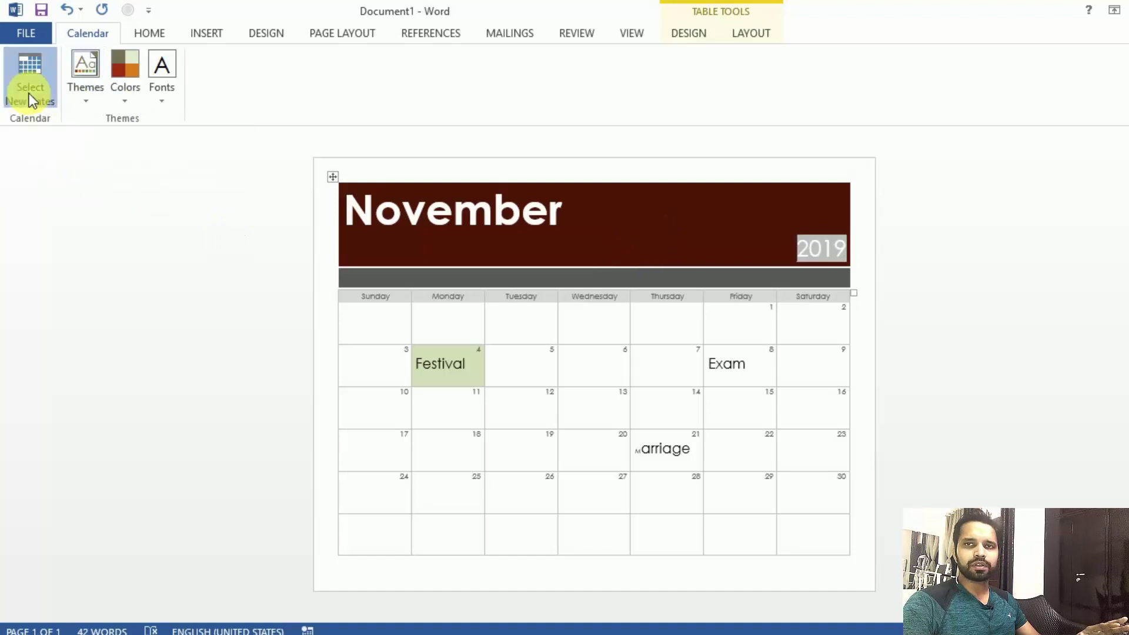
left_click(739, 316)
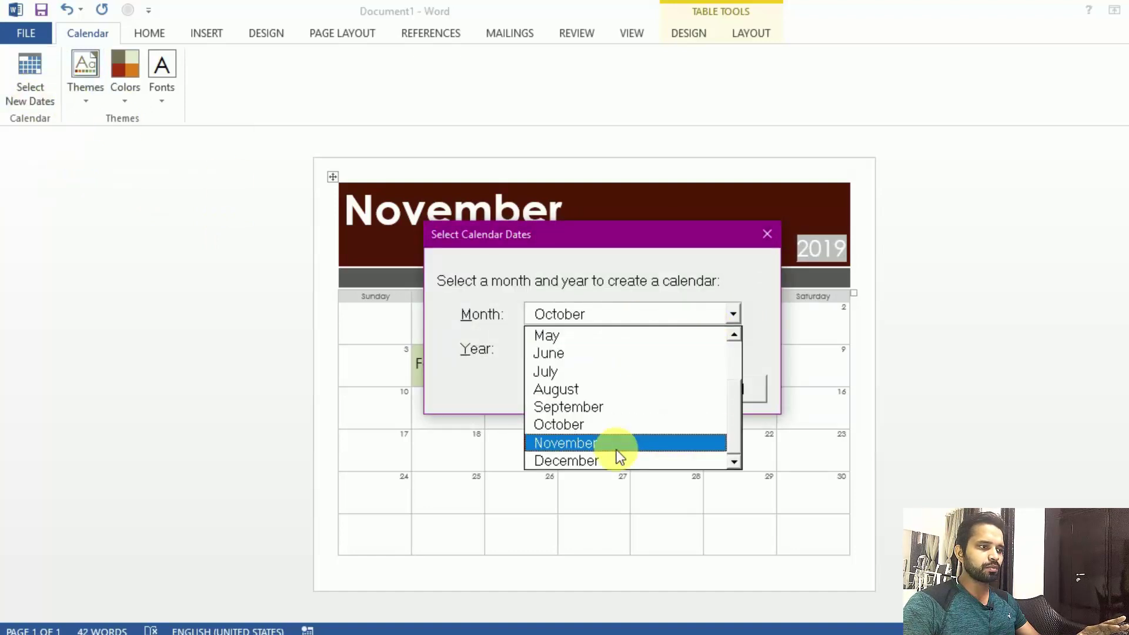
left_click_drag(738, 381, 735, 319)
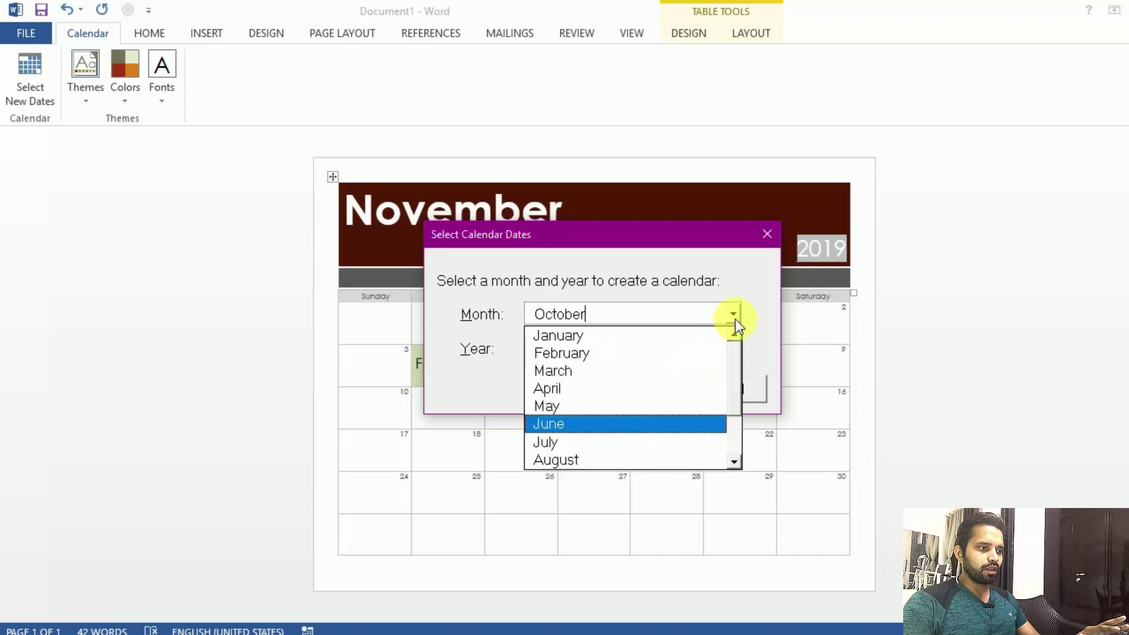
left_click(647, 334)
left_click(733, 349)
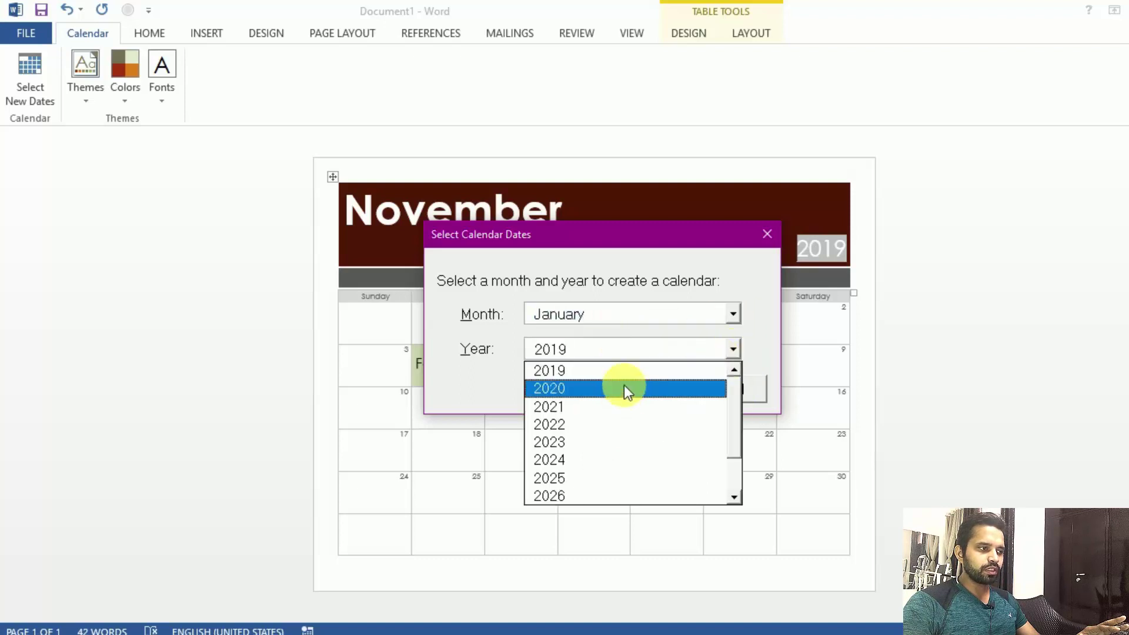
left_click(625, 389)
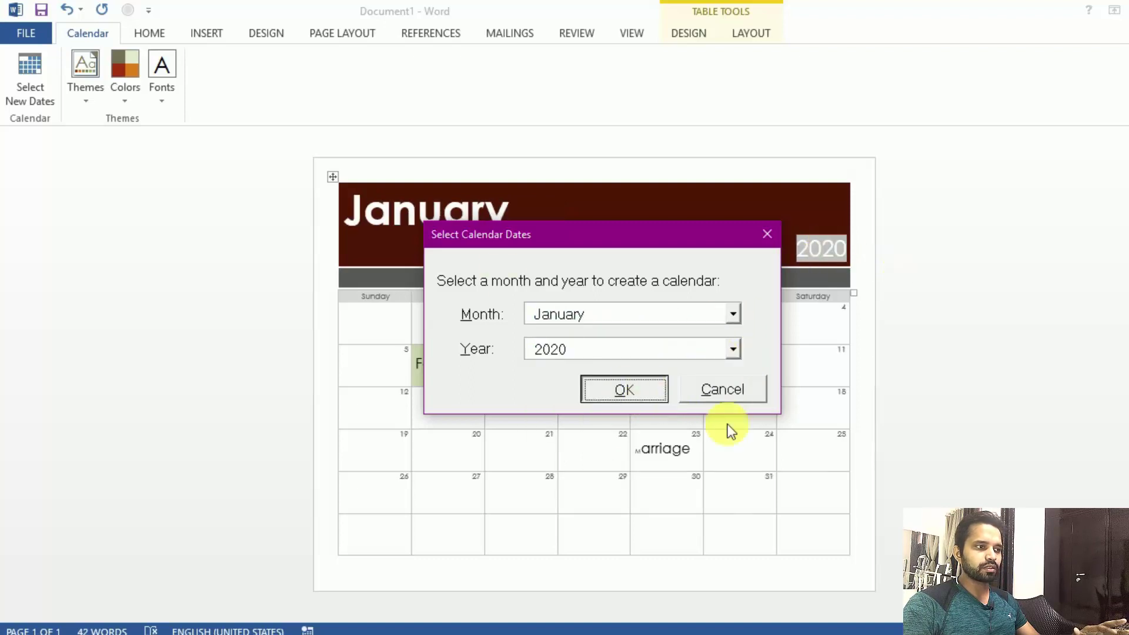
left_click(723, 389)
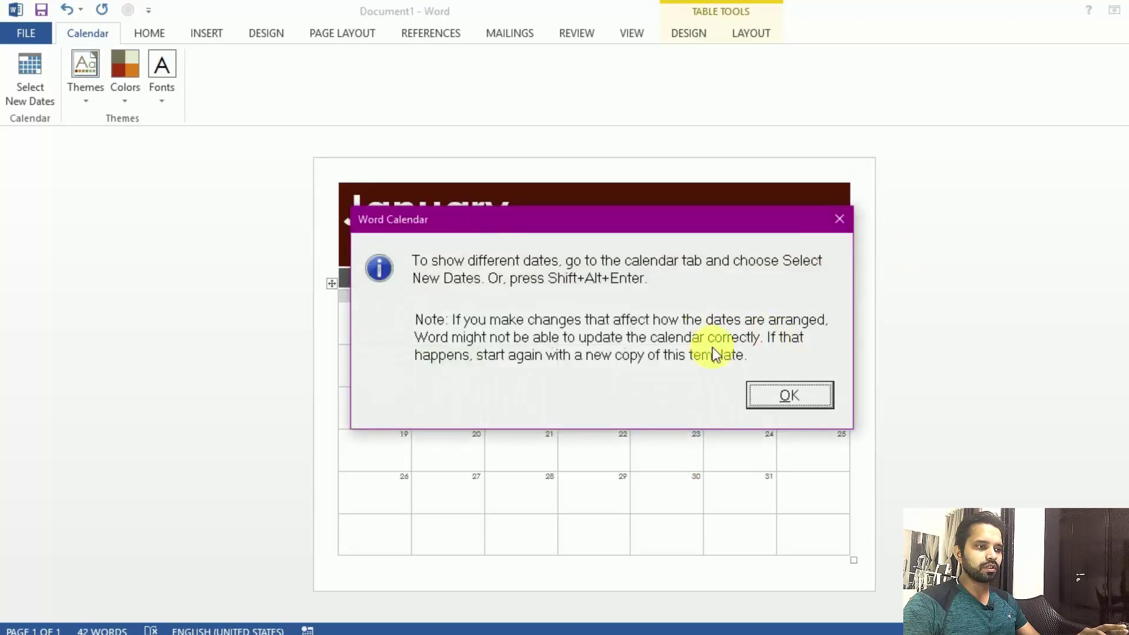
left_click(790, 396)
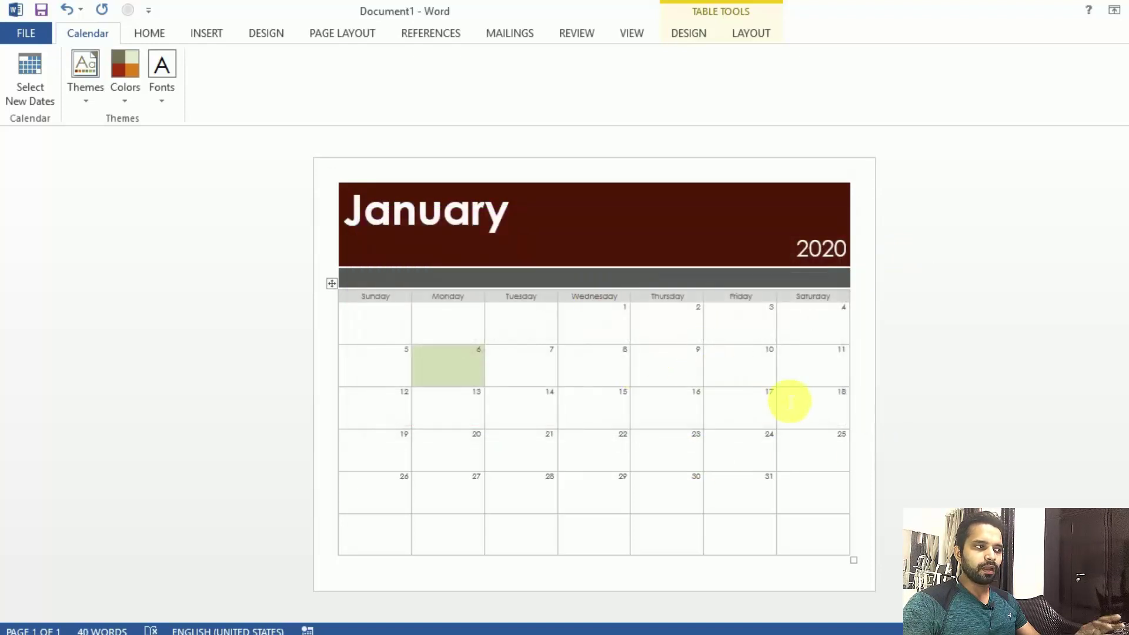